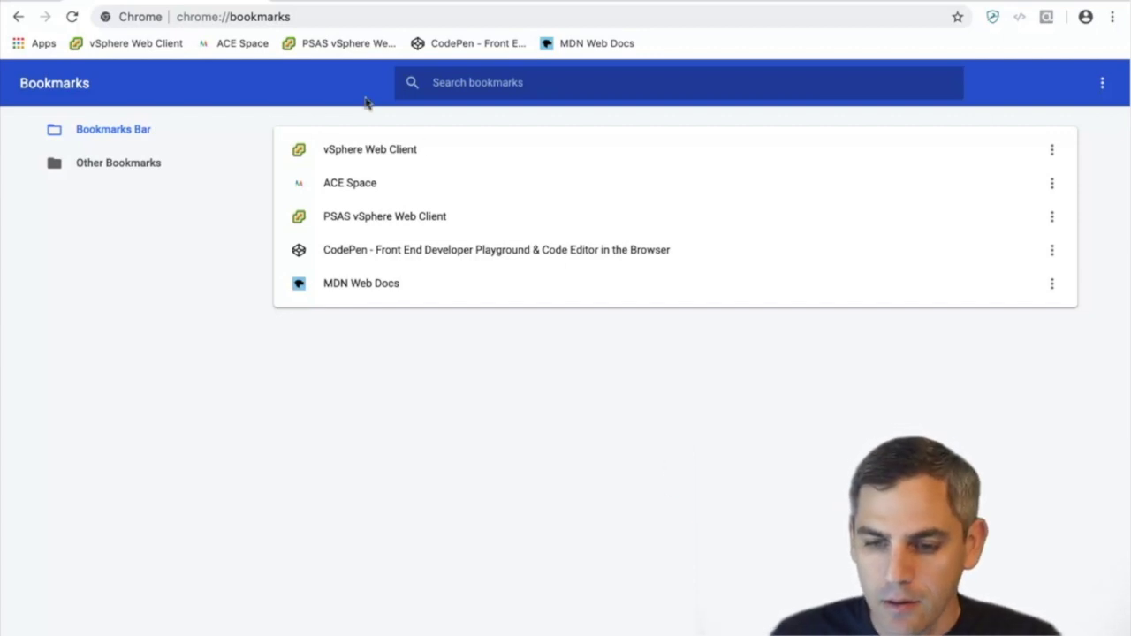
Load software.cisco.com in the browser's address bar
{"action": "left_click", "coordinate": [301, 15]}
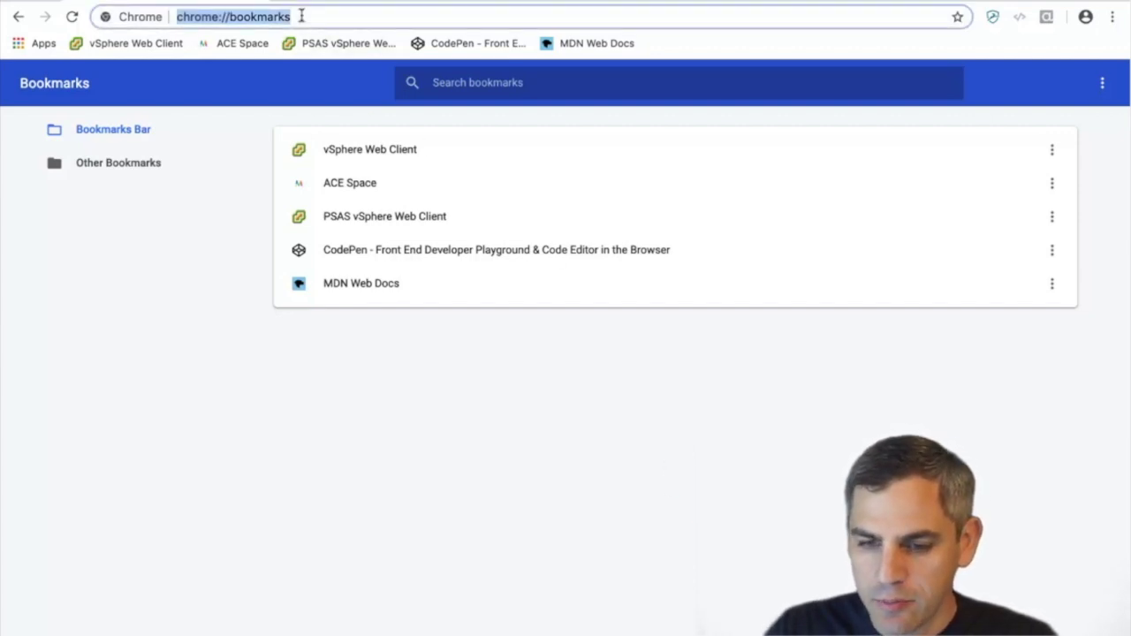
{"action": "type", "text": "sma"}
{"action": "key", "text": "BackSpace"}
{"action": "key", "text": "BackSpace"}
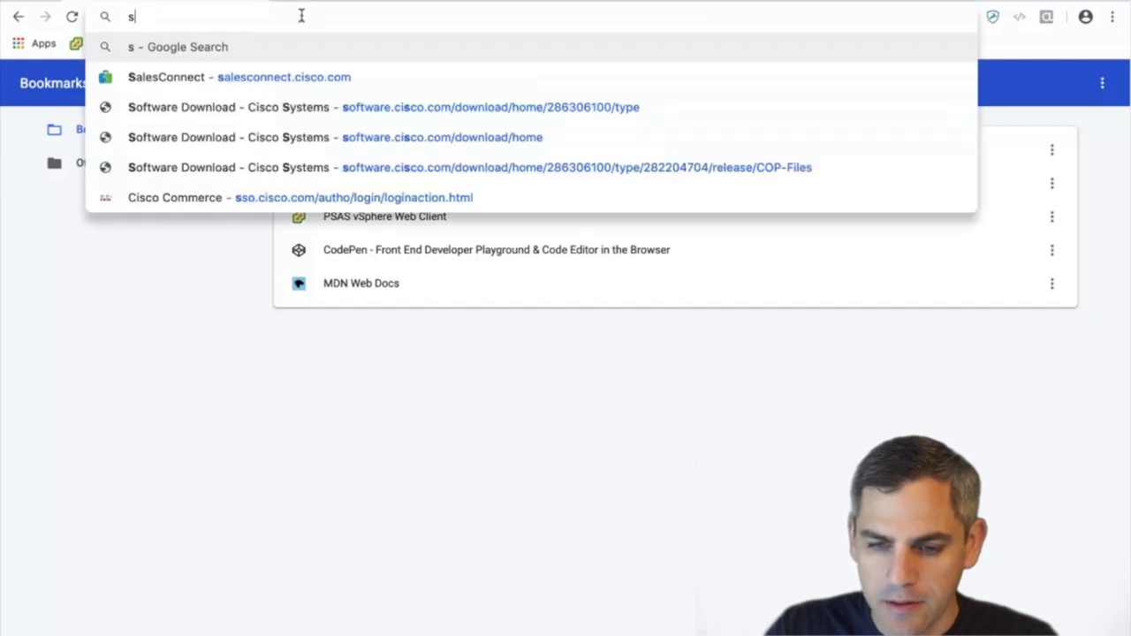
{"action": "type", "text": "oftwar"}
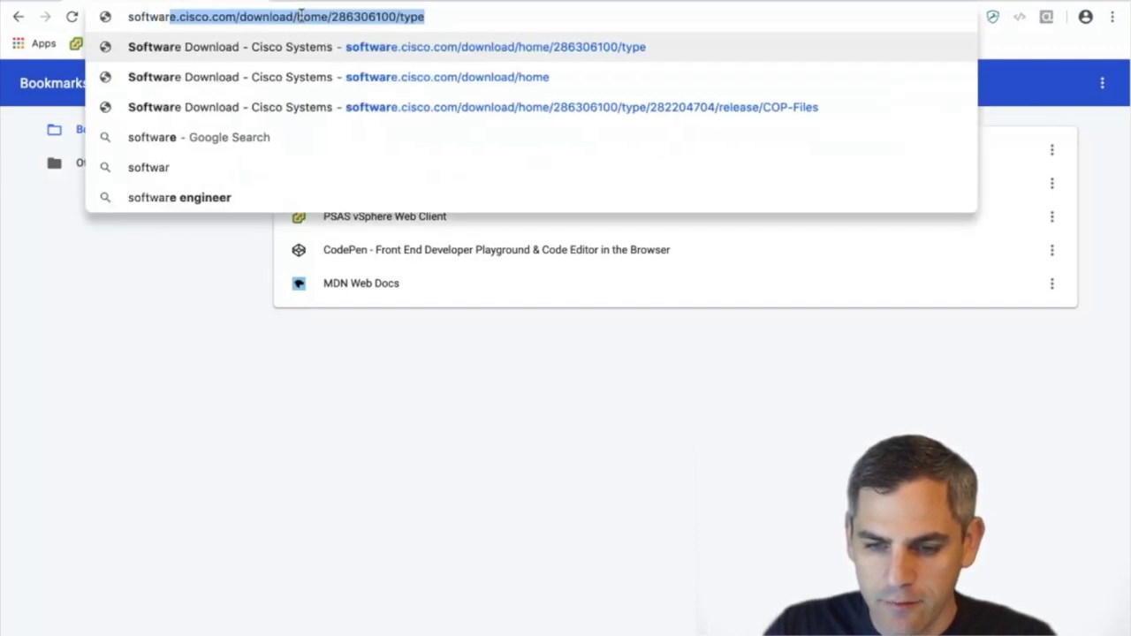
{"action": "type", "text": "e.cisco.com"}
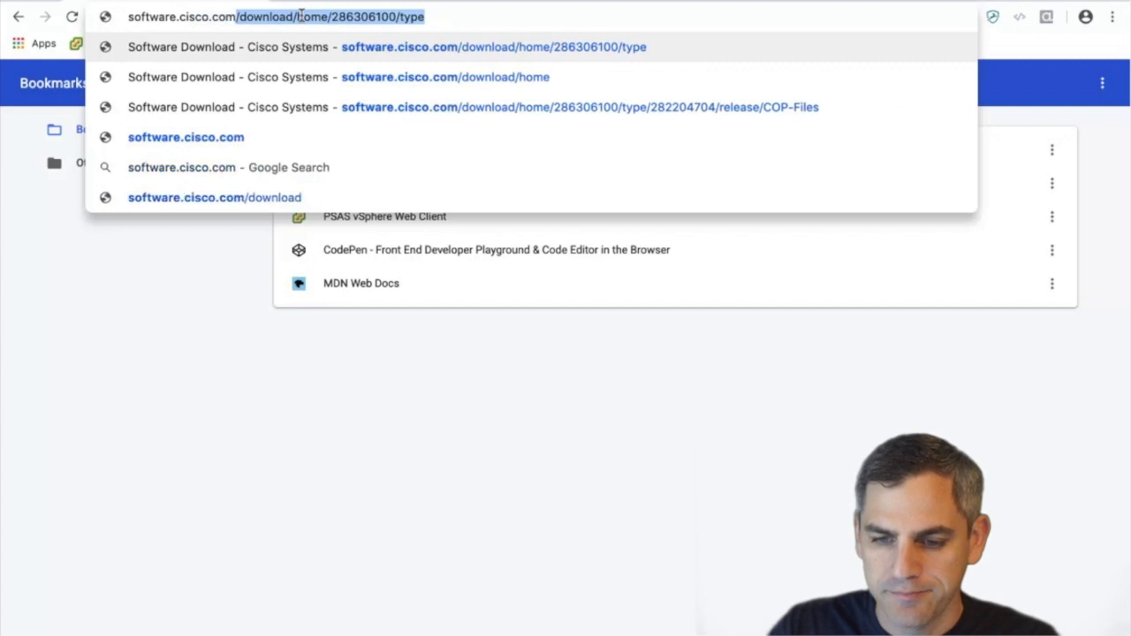
{"action": "key", "text": "Delete"}
{"action": "key", "text": "Return"}
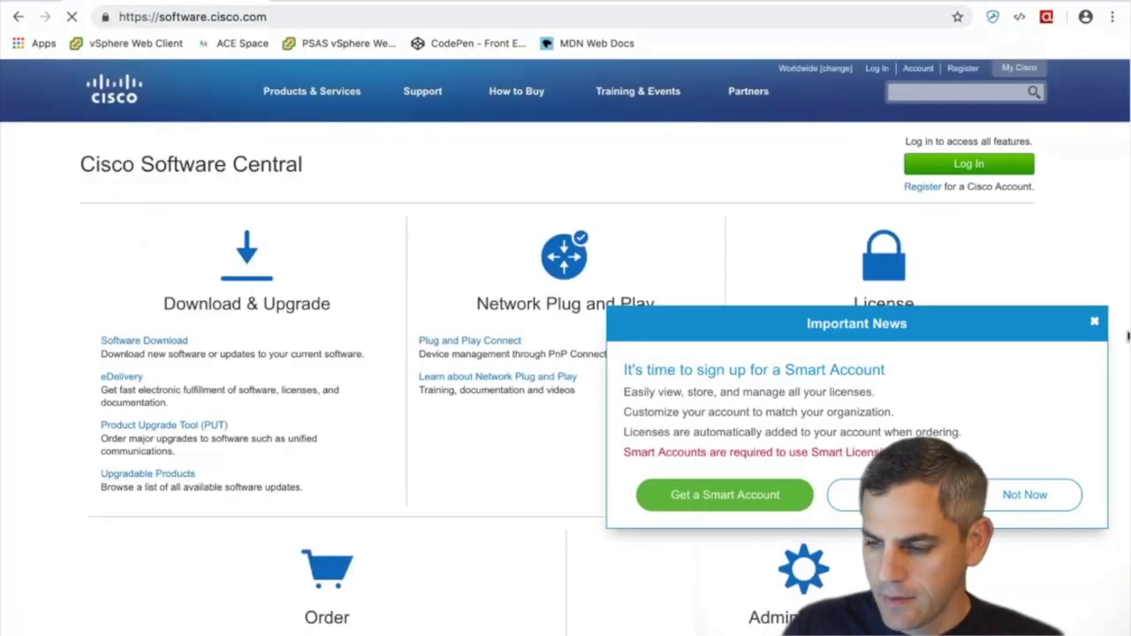
Dismiss the Smart Account notice and sign in to the Cisco account with a Duo push approval
{"action": "left_click", "coordinate": [1094, 321]}
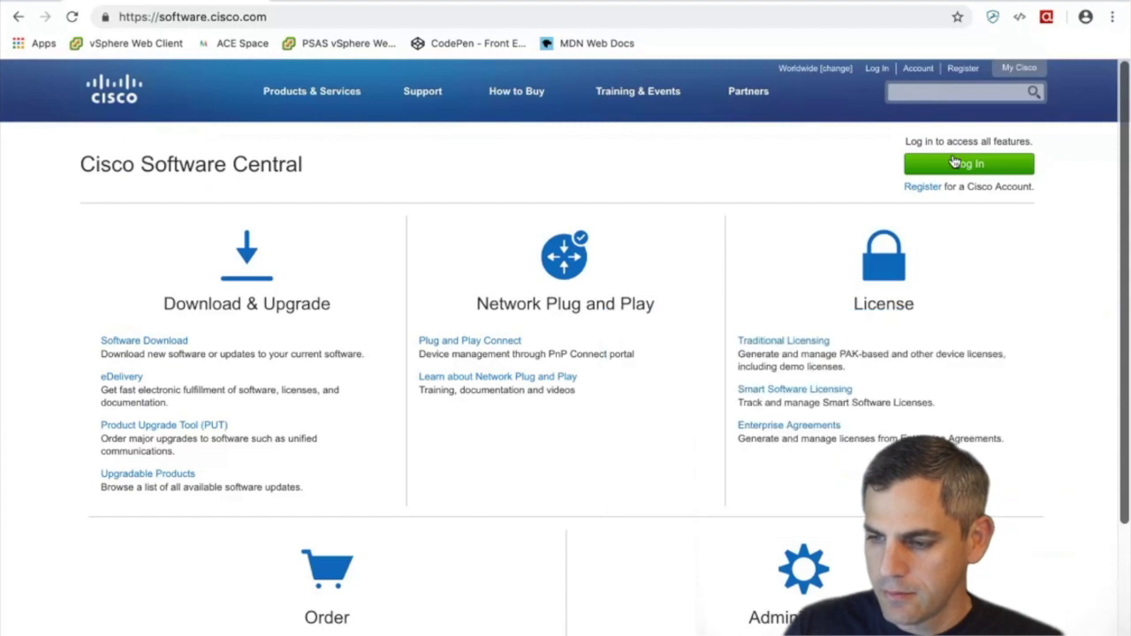
{"action": "left_click", "coordinate": [955, 162]}
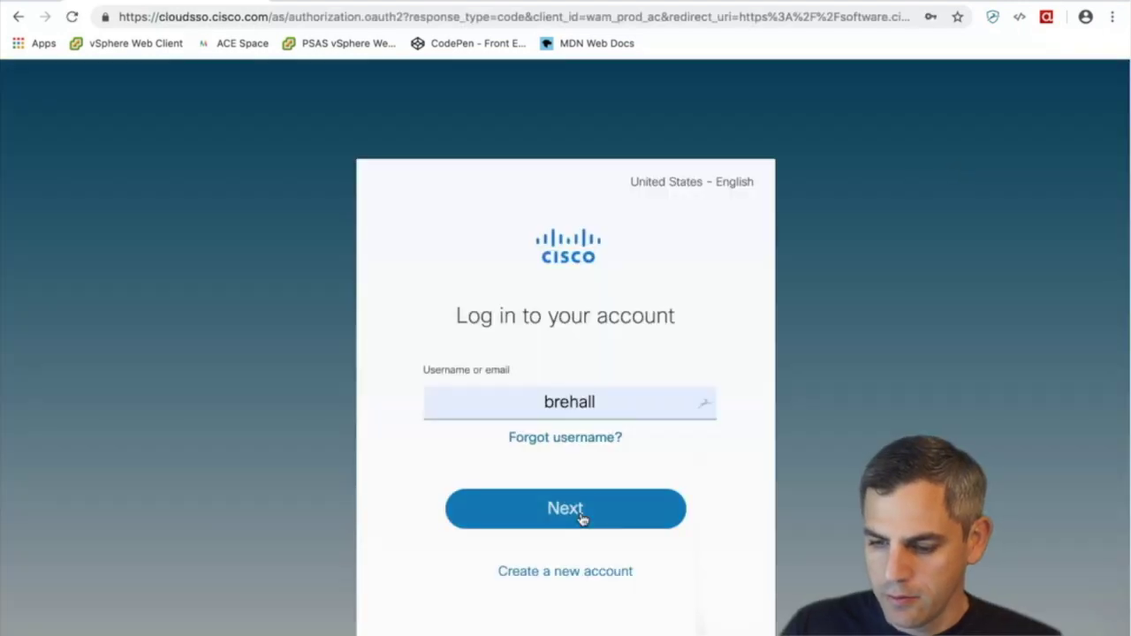
{"action": "left_click", "coordinate": [582, 518]}
{"action": "left_click", "coordinate": [515, 480]}
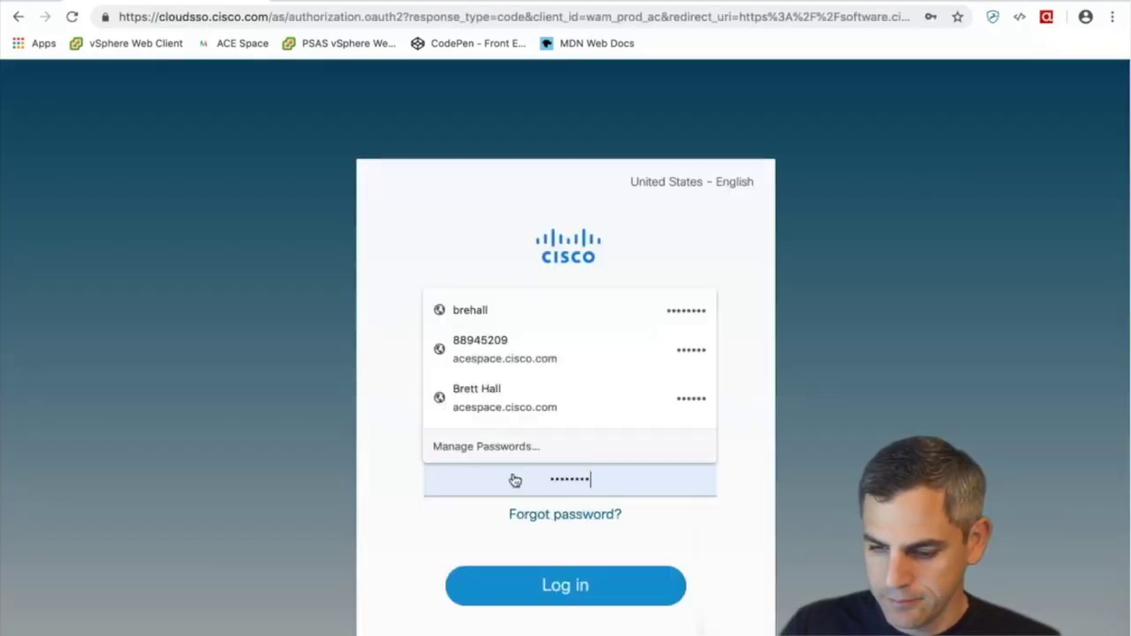
{"action": "key", "text": "super+a"}
{"action": "type", "text": "••"}
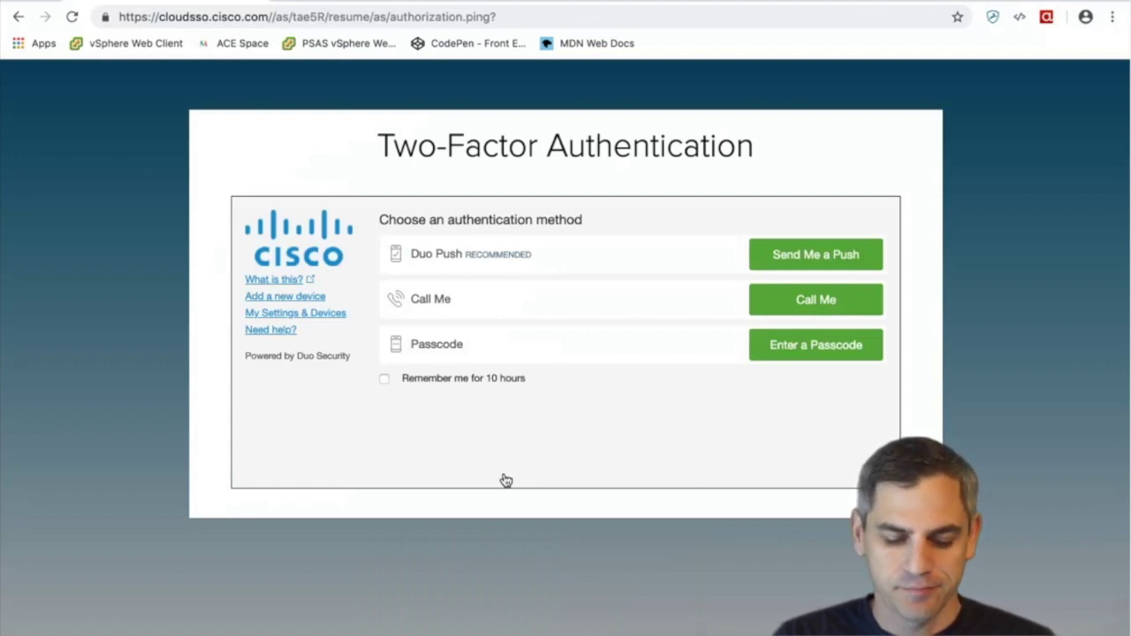
{"action": "left_click", "coordinate": [834, 253]}
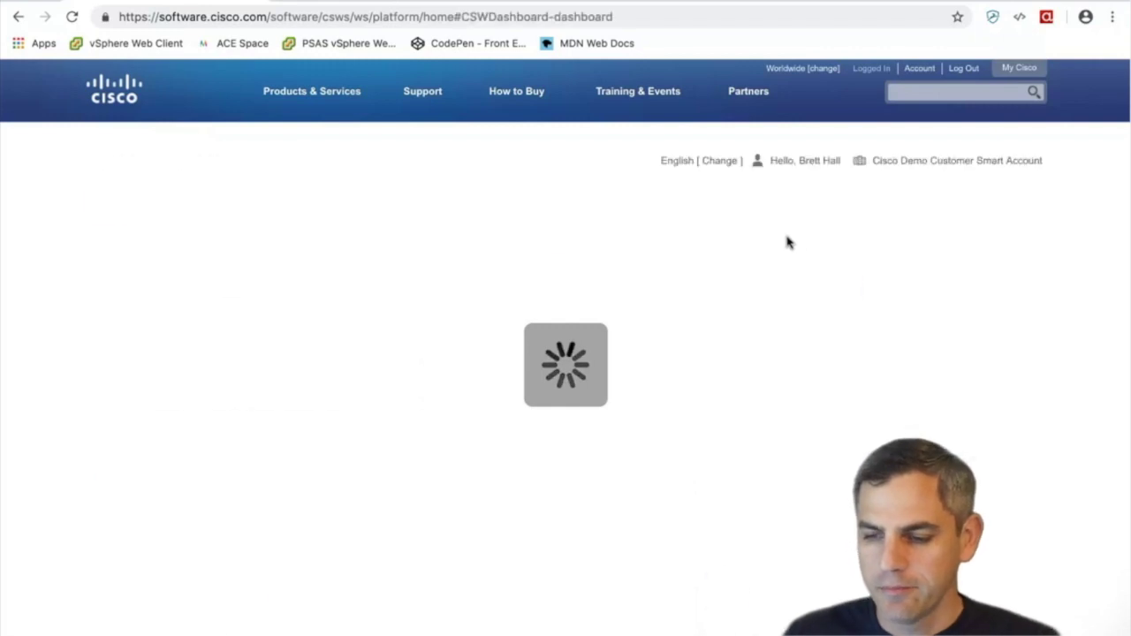
Open Smart Software Licensing from the License menu and view the Army Enterprise Region inventory
{"action": "mouse_move", "coordinate": [749, 119]}
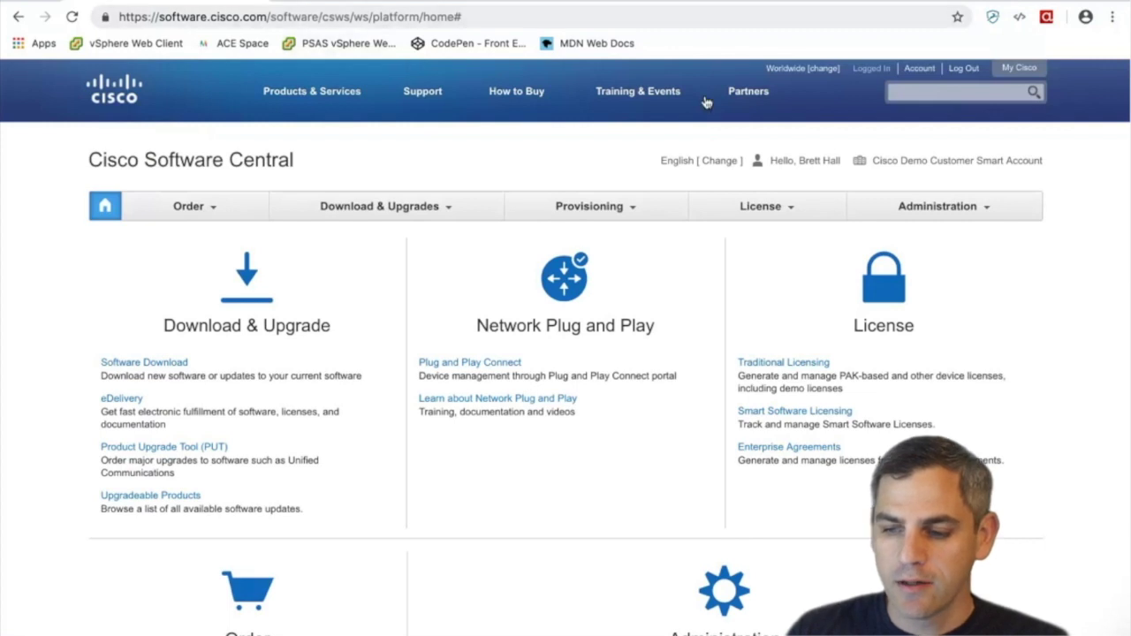
{"action": "left_click", "coordinate": [787, 205]}
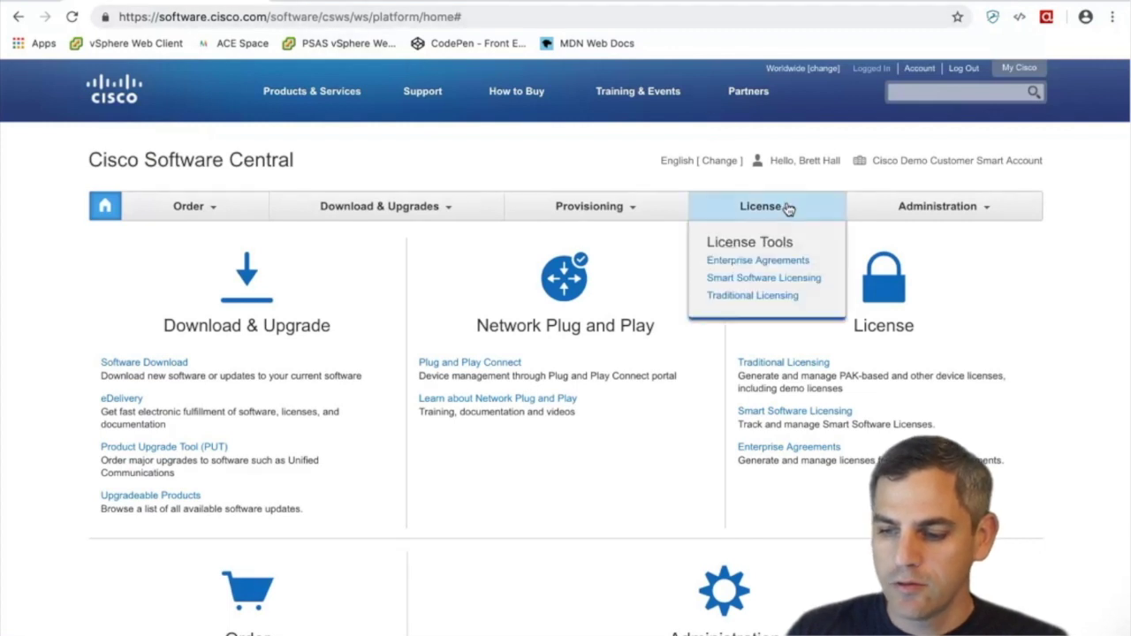
{"action": "left_click", "coordinate": [760, 281]}
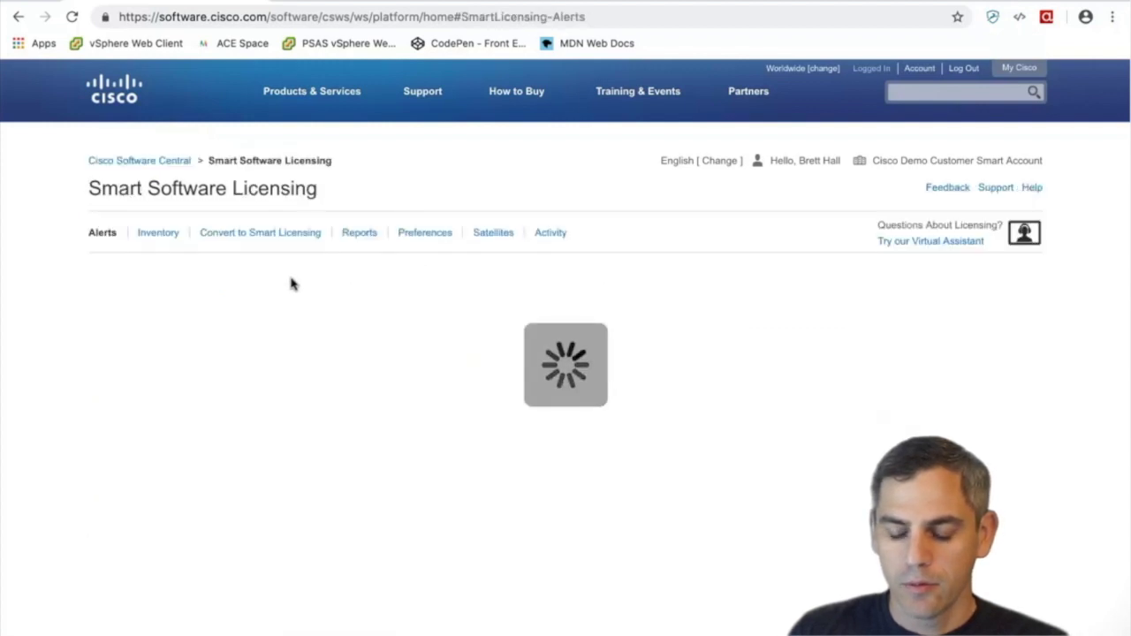
{"action": "left_click", "coordinate": [159, 235]}
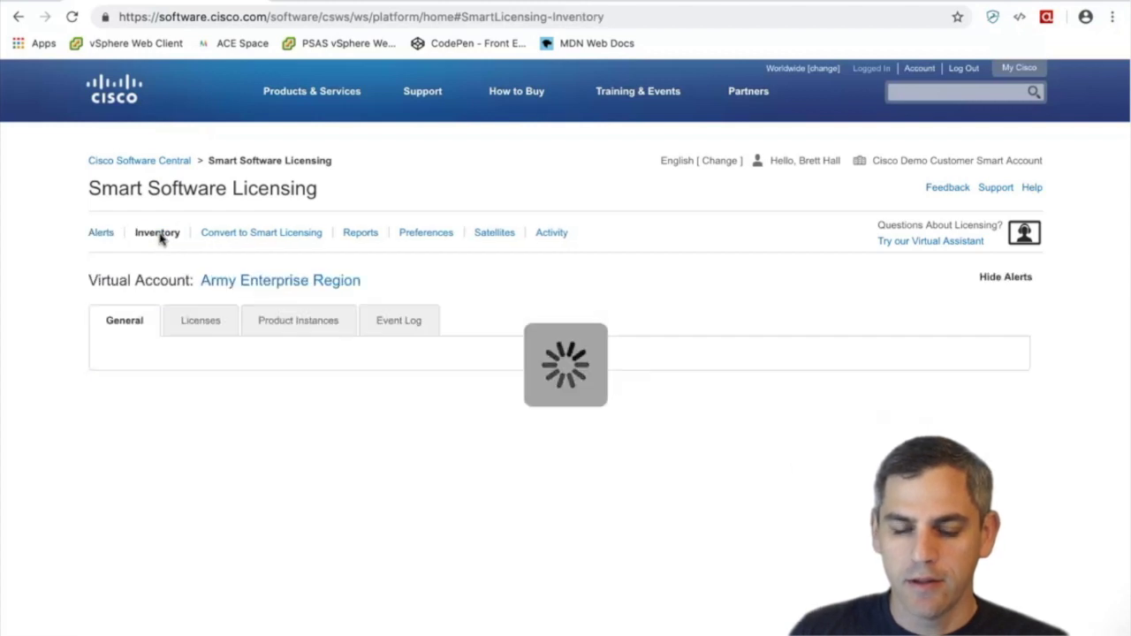
Review the UC Manager and Unity Connection license counts, then return to the General details
{"action": "scroll", "coordinate": [256, 330], "scroll_direction": "down", "scroll_amount": 2}
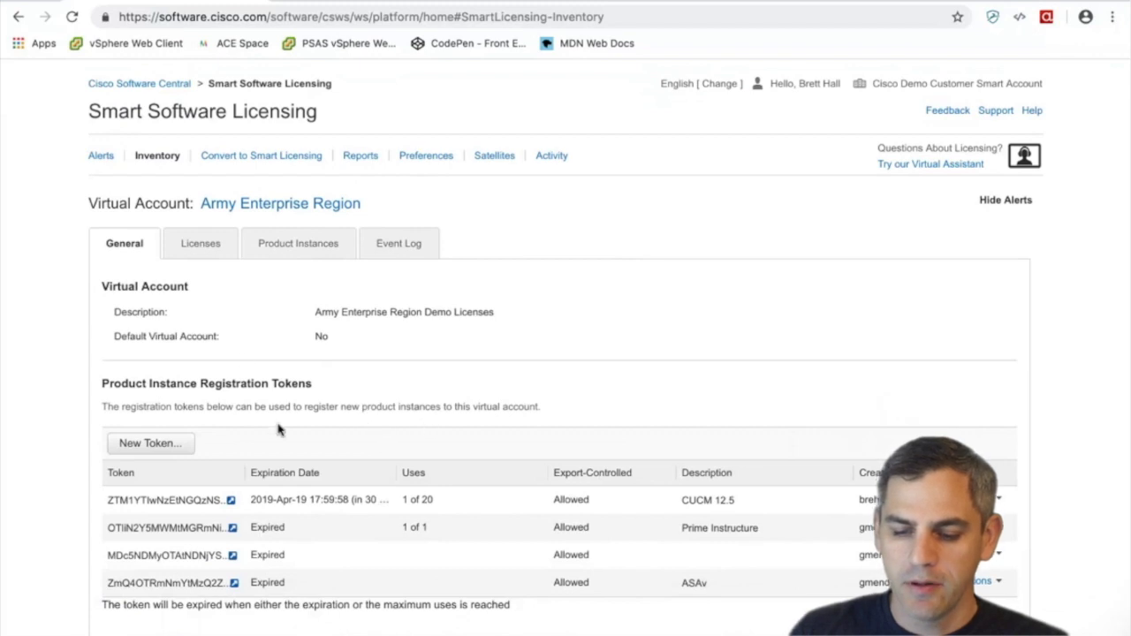
{"action": "left_click", "coordinate": [209, 254]}
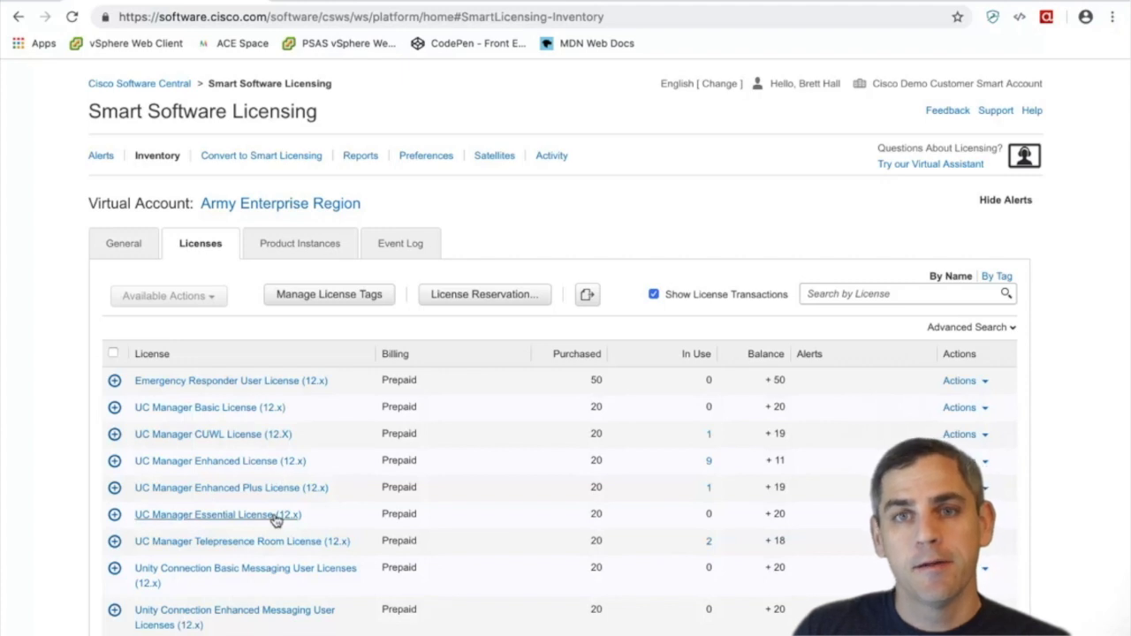
{"action": "scroll", "coordinate": [276, 520], "scroll_direction": "down", "scroll_amount": 1}
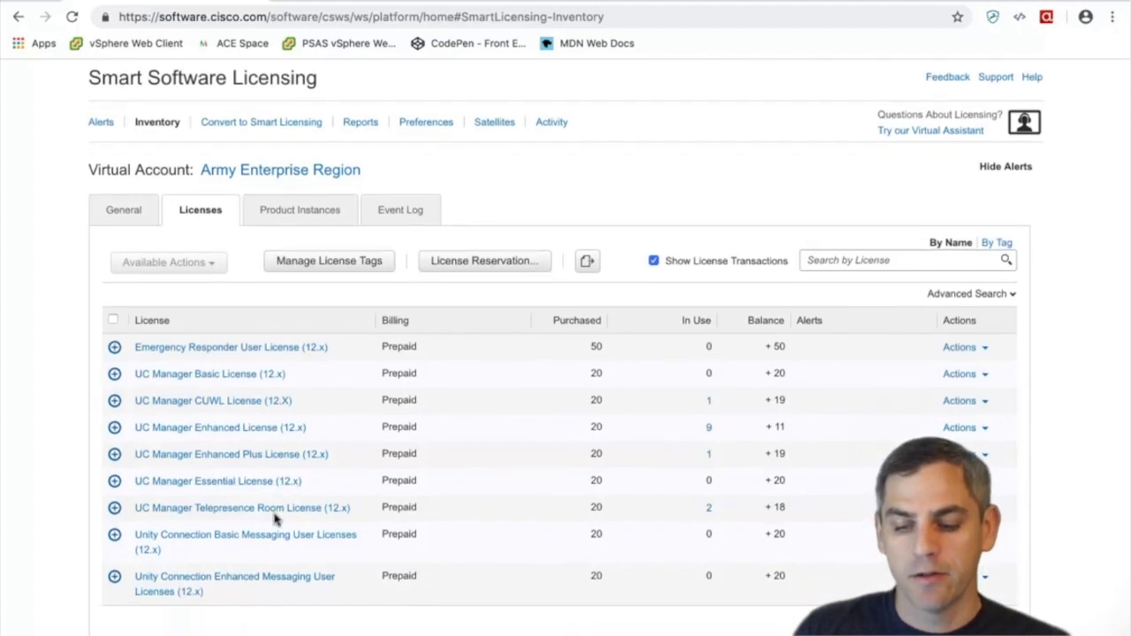
{"action": "left_click", "coordinate": [143, 218]}
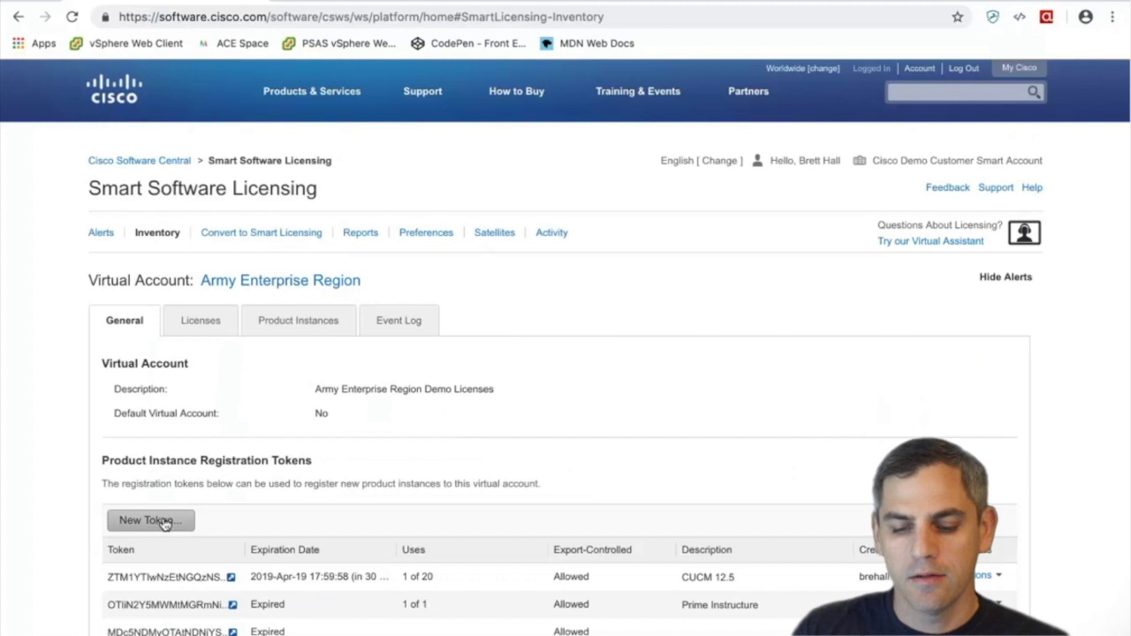
View the full CUCM 12.5 registration token and its actions list, then close both
{"action": "scroll", "coordinate": [163, 524], "scroll_direction": "down", "scroll_amount": 1}
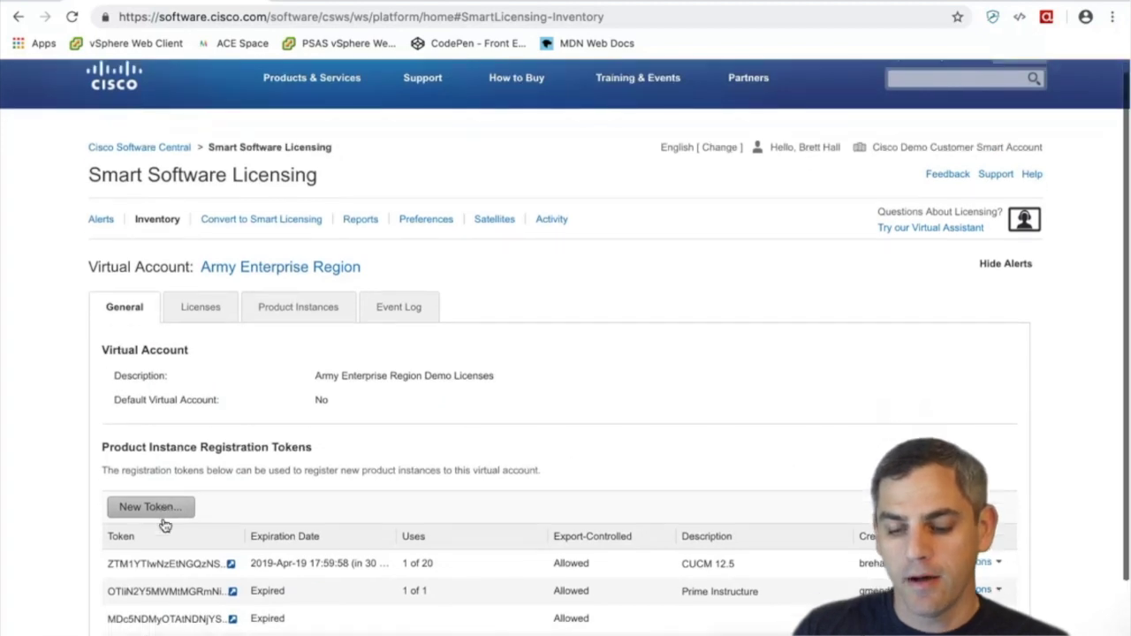
{"action": "scroll", "coordinate": [163, 524], "scroll_direction": "down", "scroll_amount": 1}
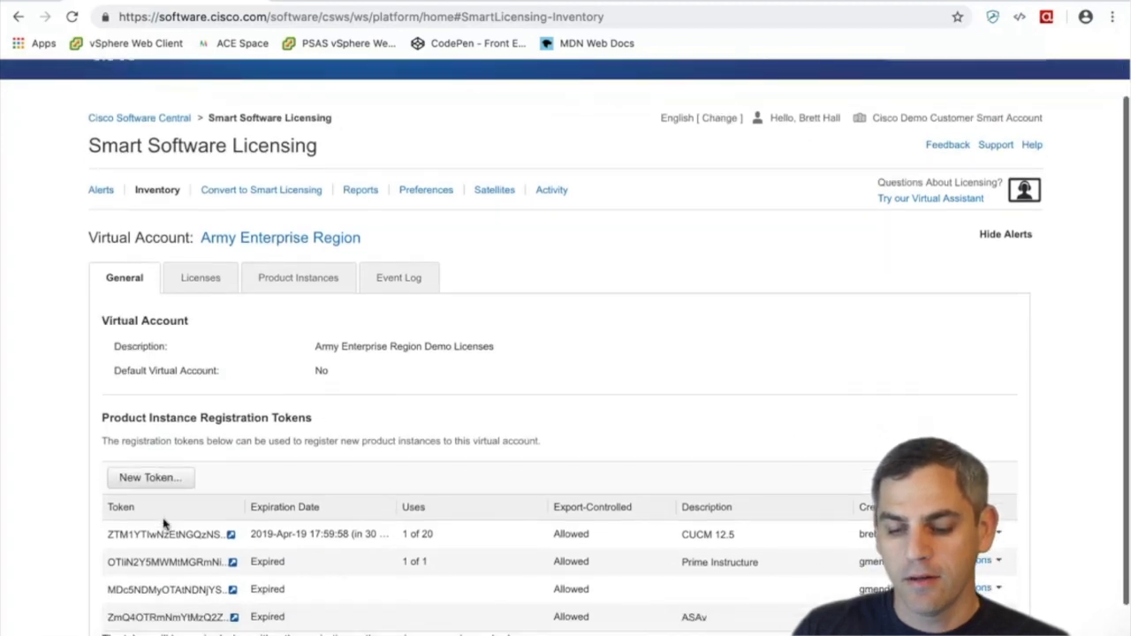
{"action": "left_click", "coordinate": [231, 536]}
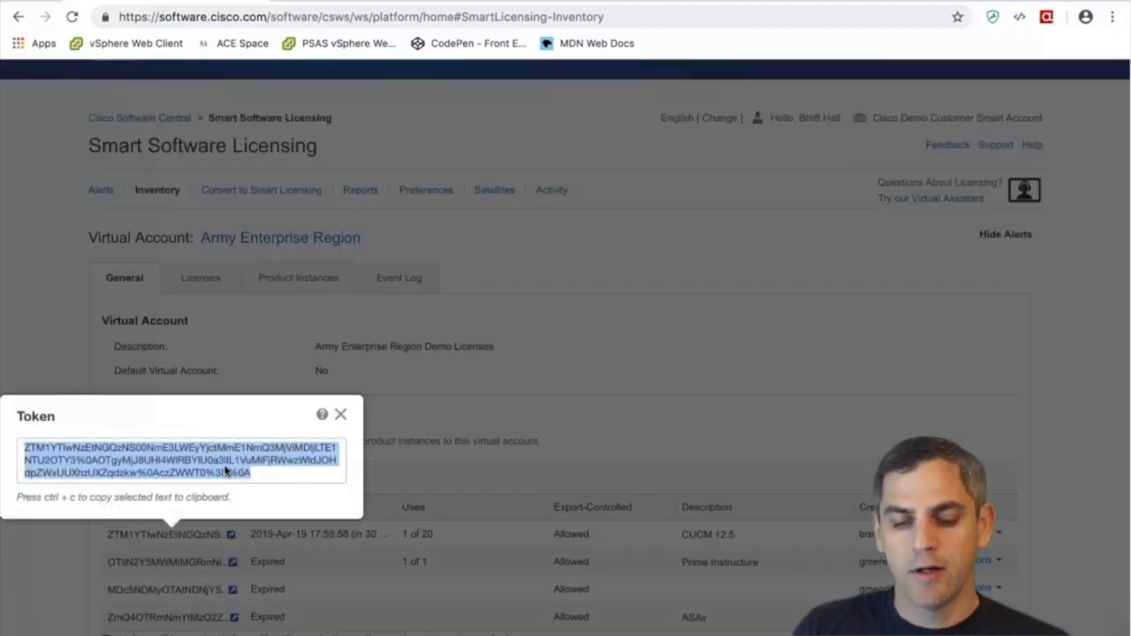
{"action": "left_click", "coordinate": [340, 414]}
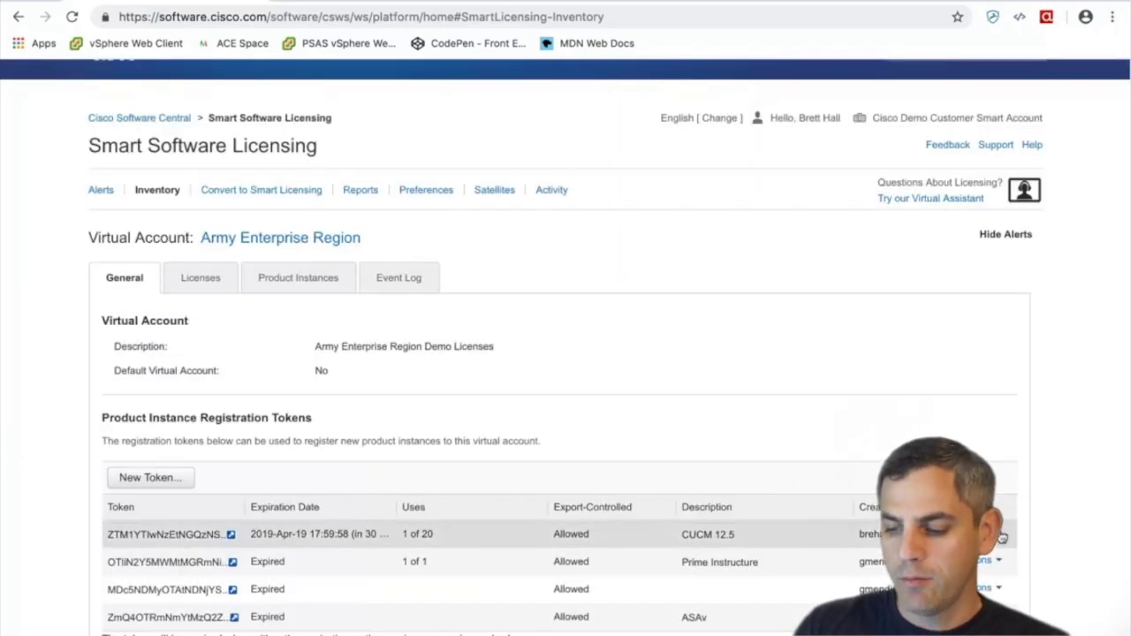
{"action": "left_click", "coordinate": [1001, 537]}
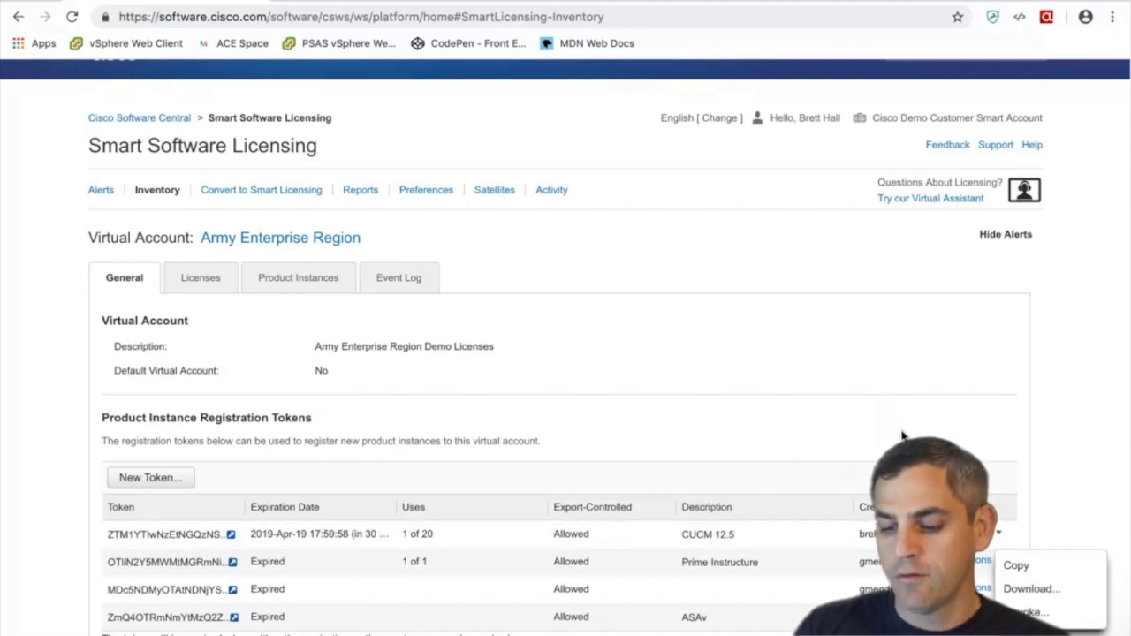
{"action": "left_click", "coordinate": [656, 436]}
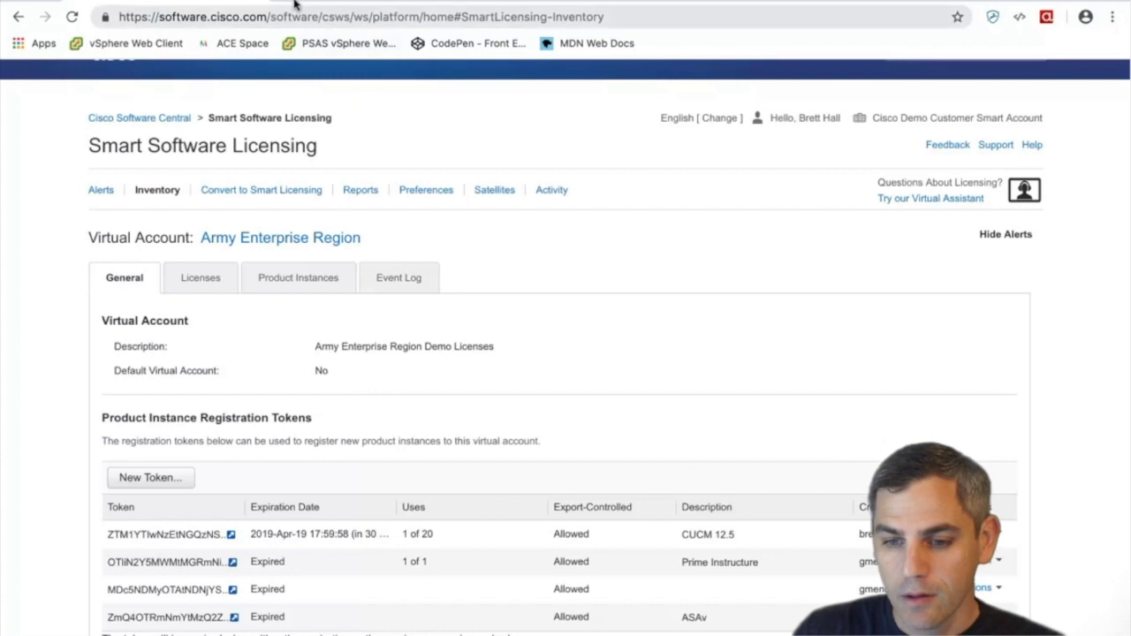
Open 10.130.2.2 in a new tab and proceed past the certificate warning
{"action": "key", "text": "ctrl+t"}
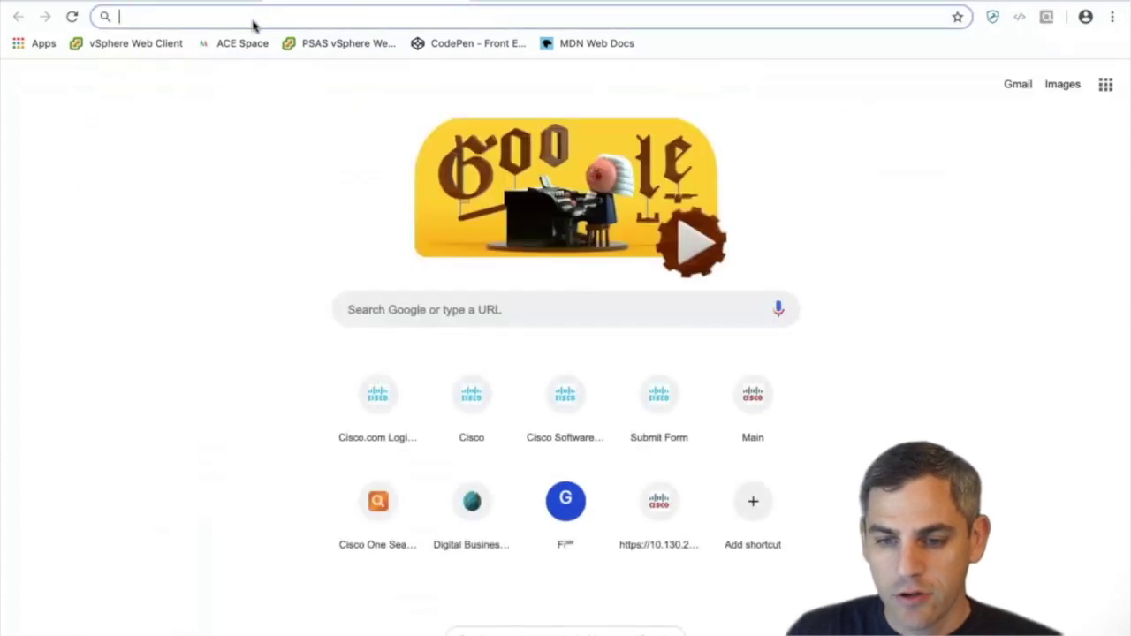
{"action": "type", "text": "10.1"}
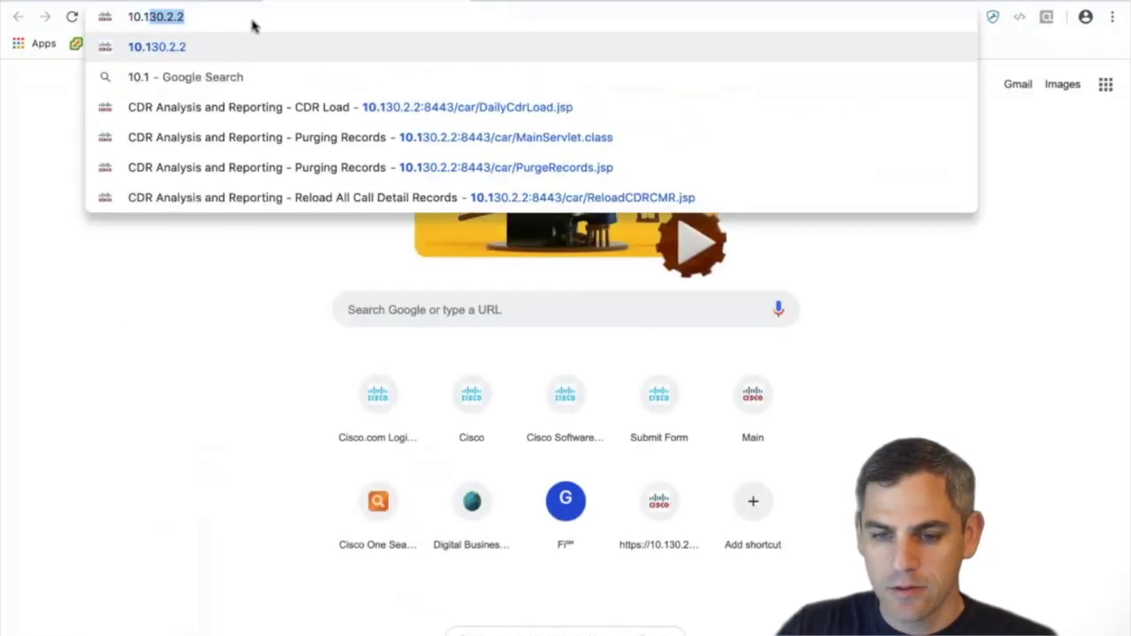
{"action": "key", "text": "Return"}
{"action": "left_click", "coordinate": [351, 478]}
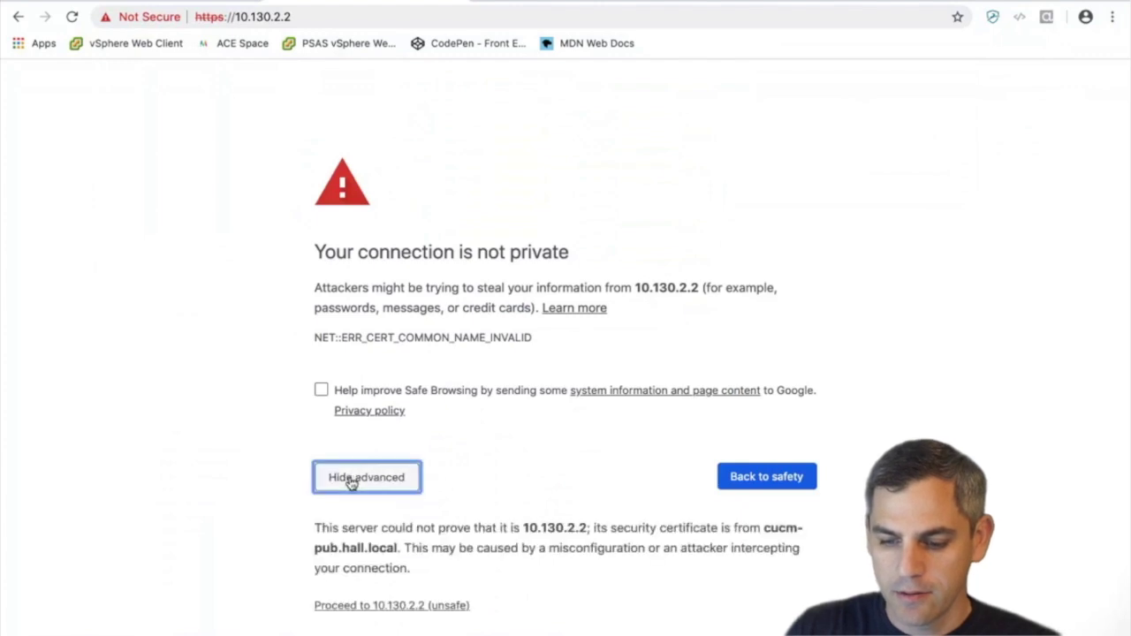
{"action": "left_click", "coordinate": [369, 607]}
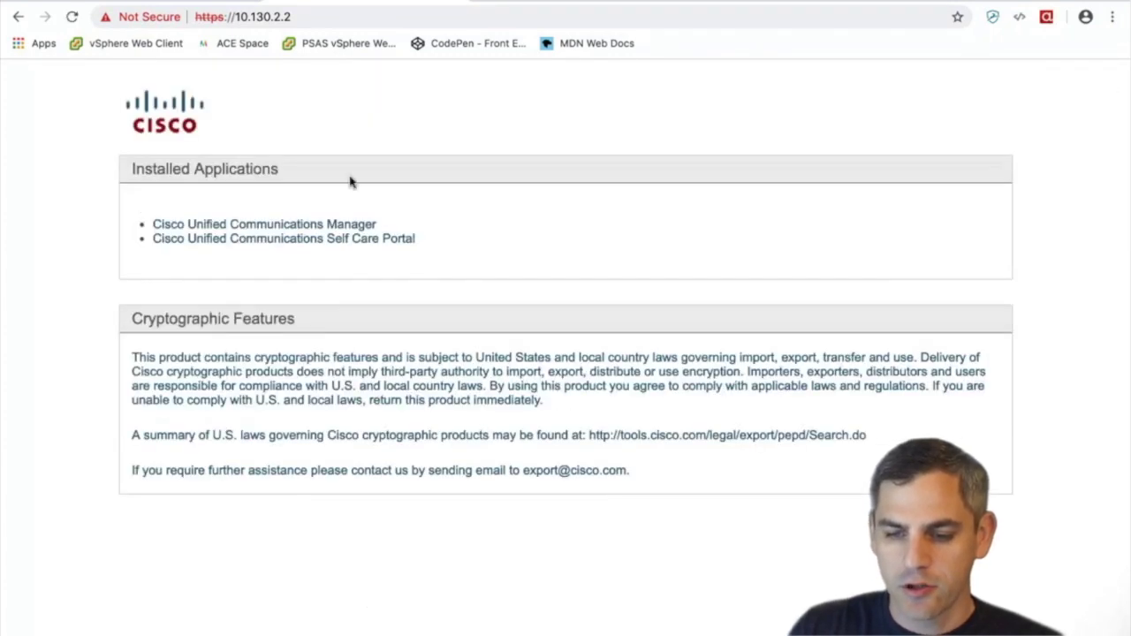
Log in to Cisco Unified Communications Manager as administrator
{"action": "left_click", "coordinate": [310, 228]}
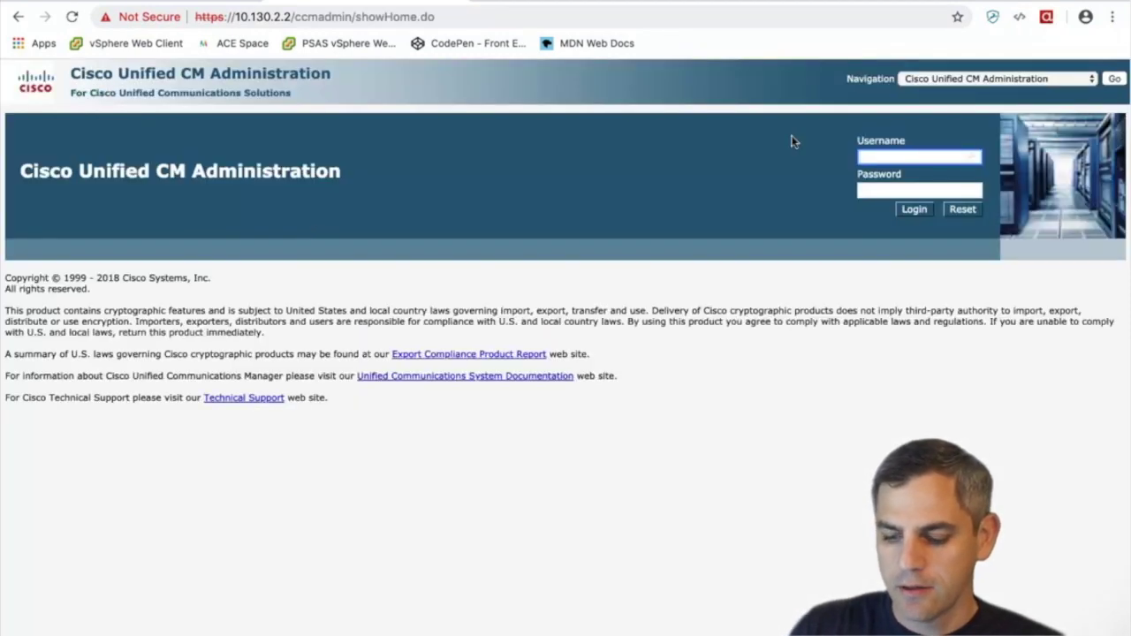
{"action": "type", "text": "administrat"}
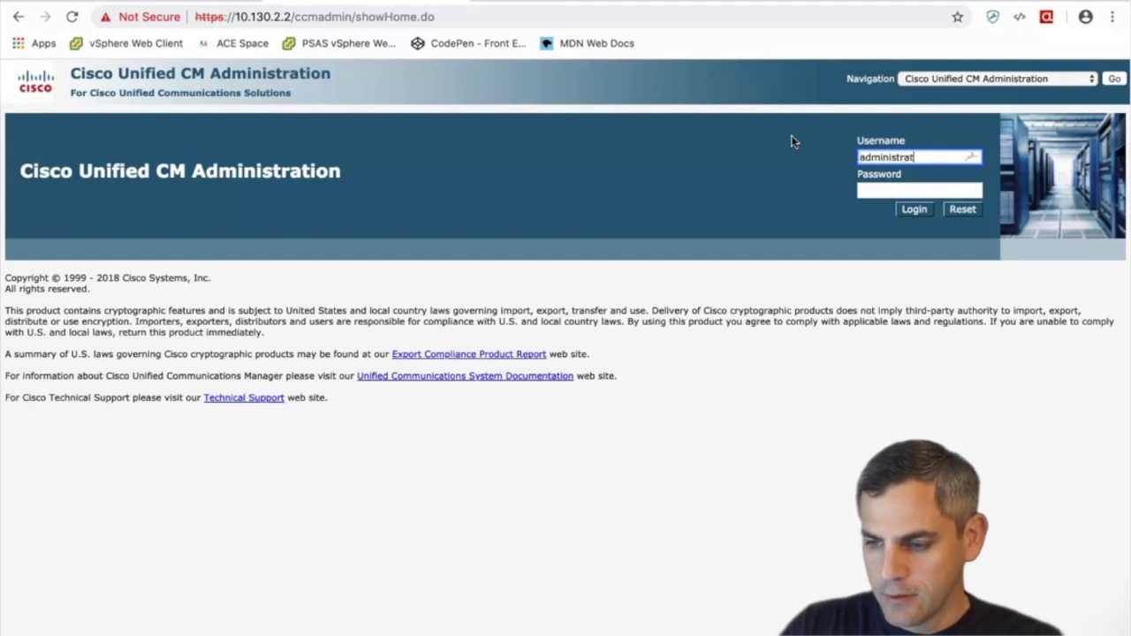
{"action": "type", "text": "or"}
{"action": "key", "text": "Tab"}
{"action": "type", "text": "*"}
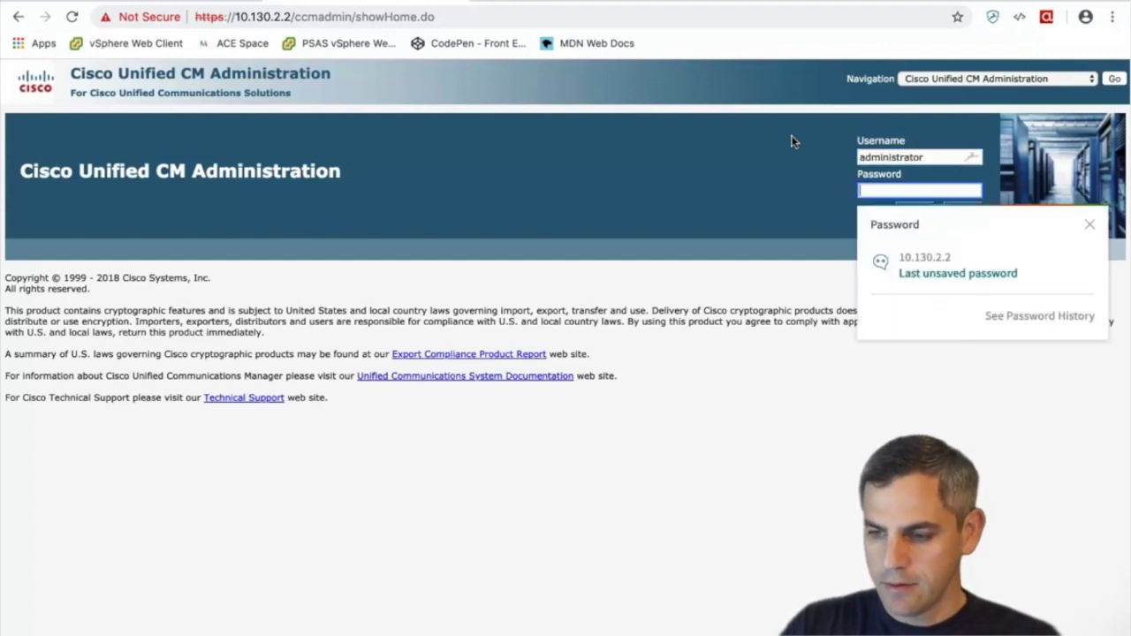
{"action": "type", "text": "*******"}
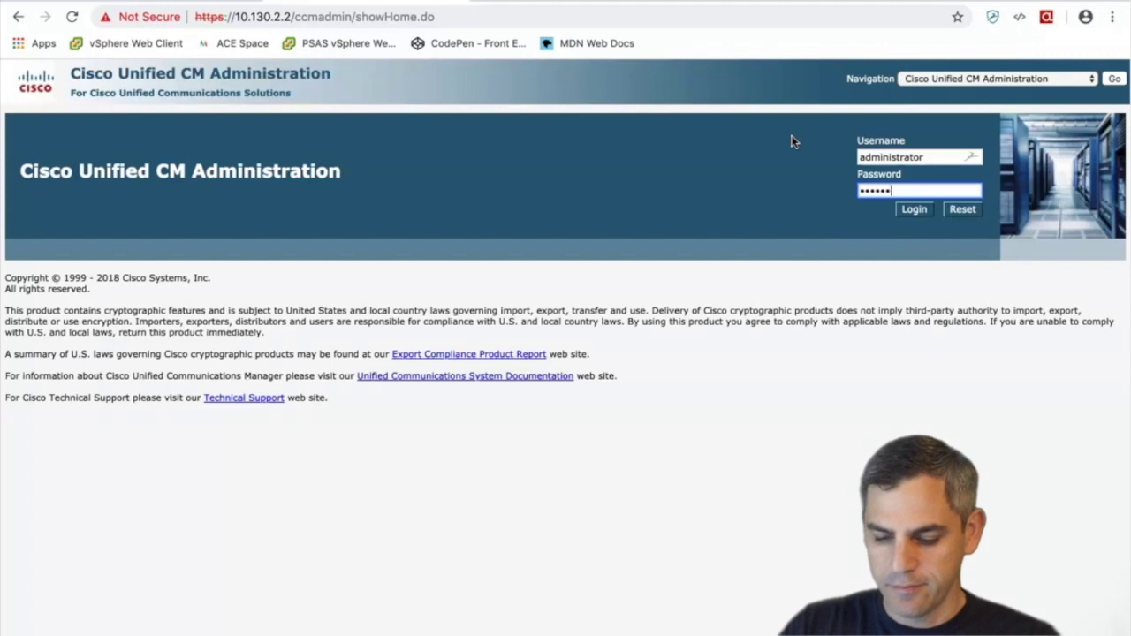
{"action": "key", "text": "Return"}
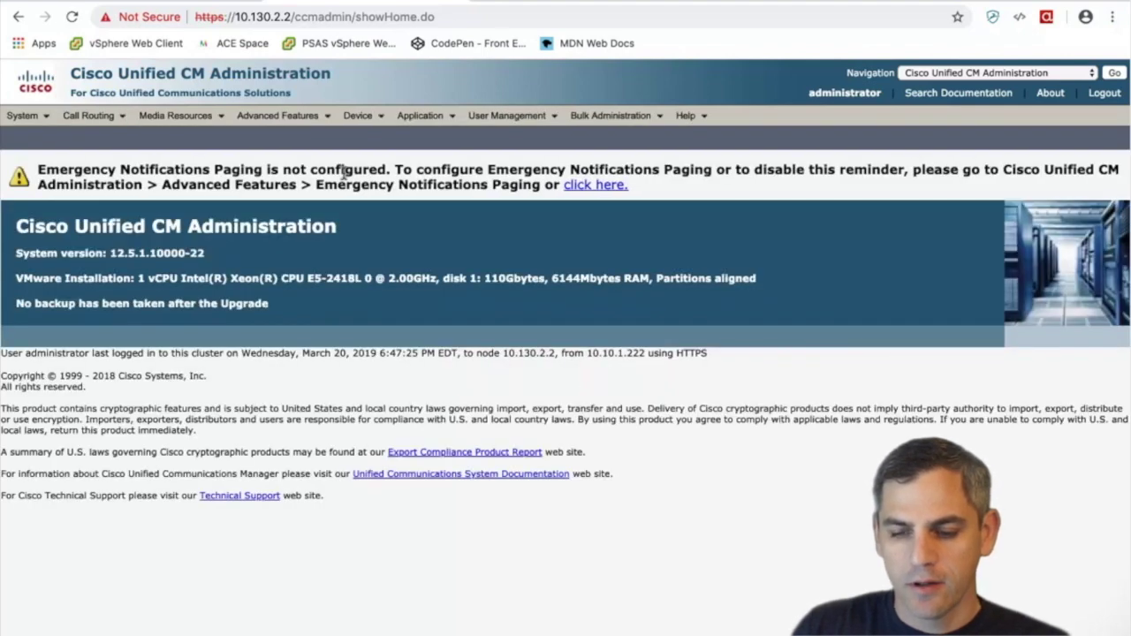
Highlight the 12.5.1.10000-22 system version, then open System > Licensing > License Management
{"action": "left_click_drag", "start_coordinate": [206, 254], "coordinate": [134, 251]}
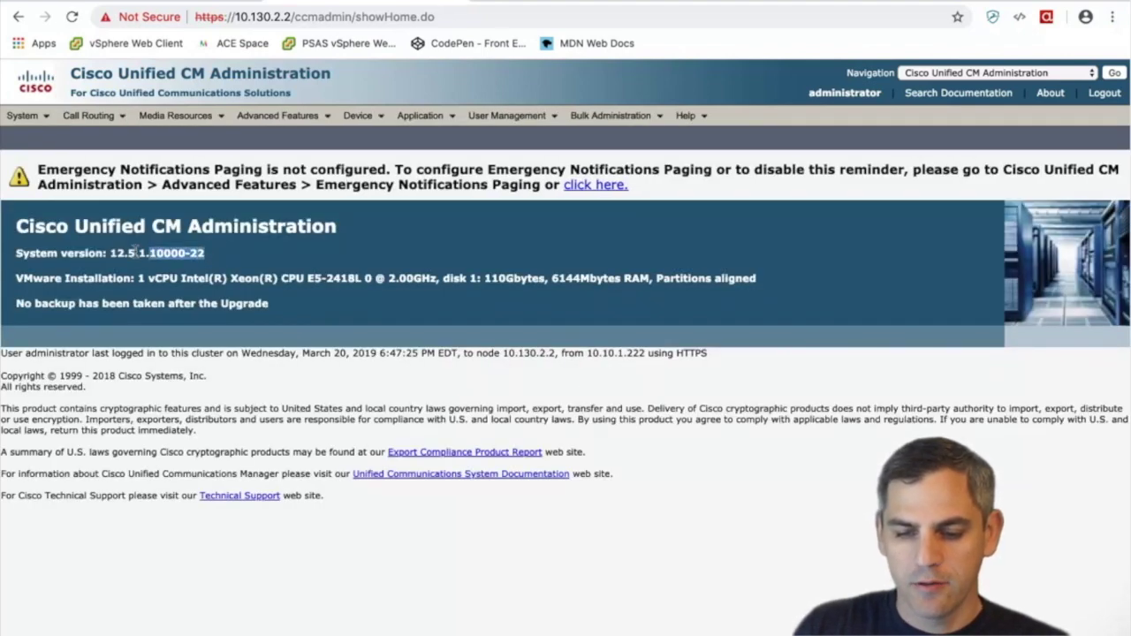
{"action": "mouse_move", "coordinate": [44, 124]}
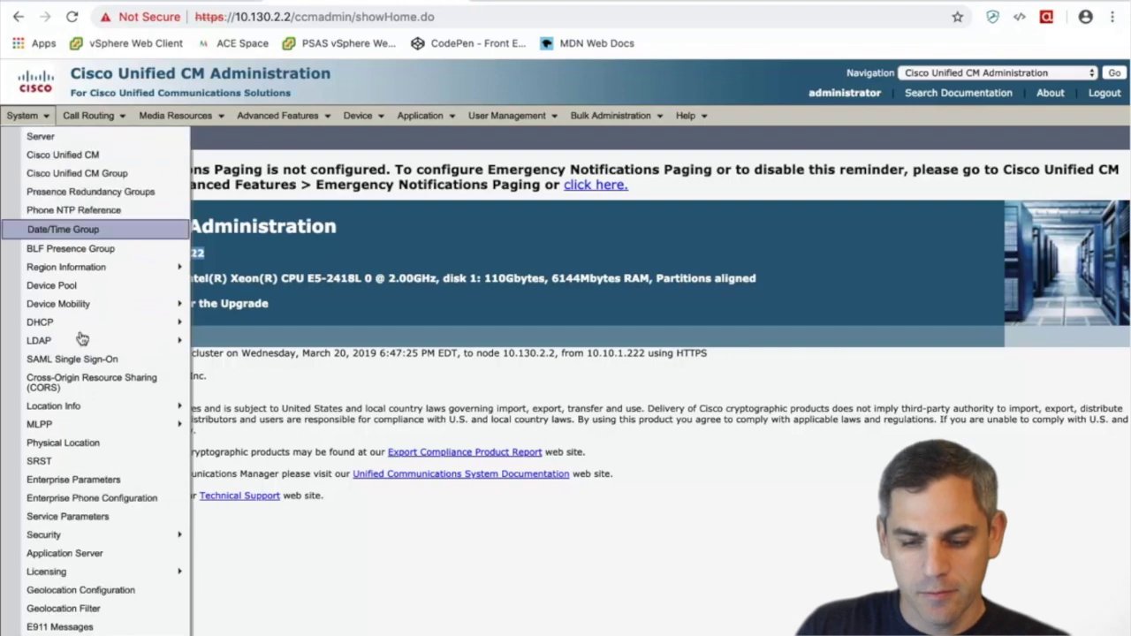
{"action": "mouse_move", "coordinate": [100, 574]}
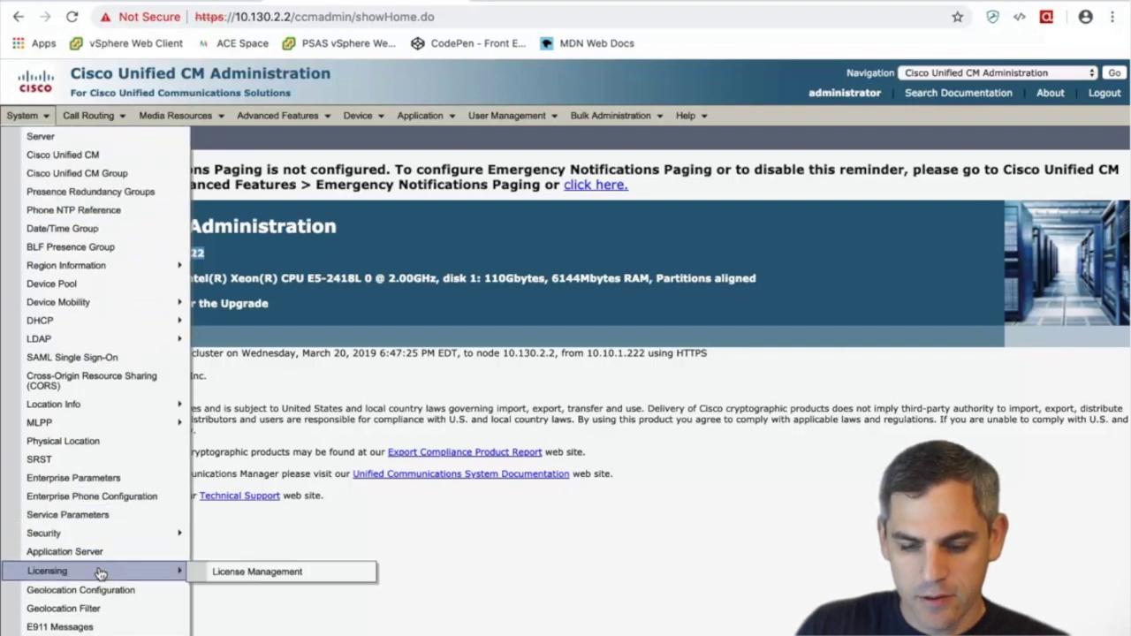
{"action": "left_click", "coordinate": [245, 572]}
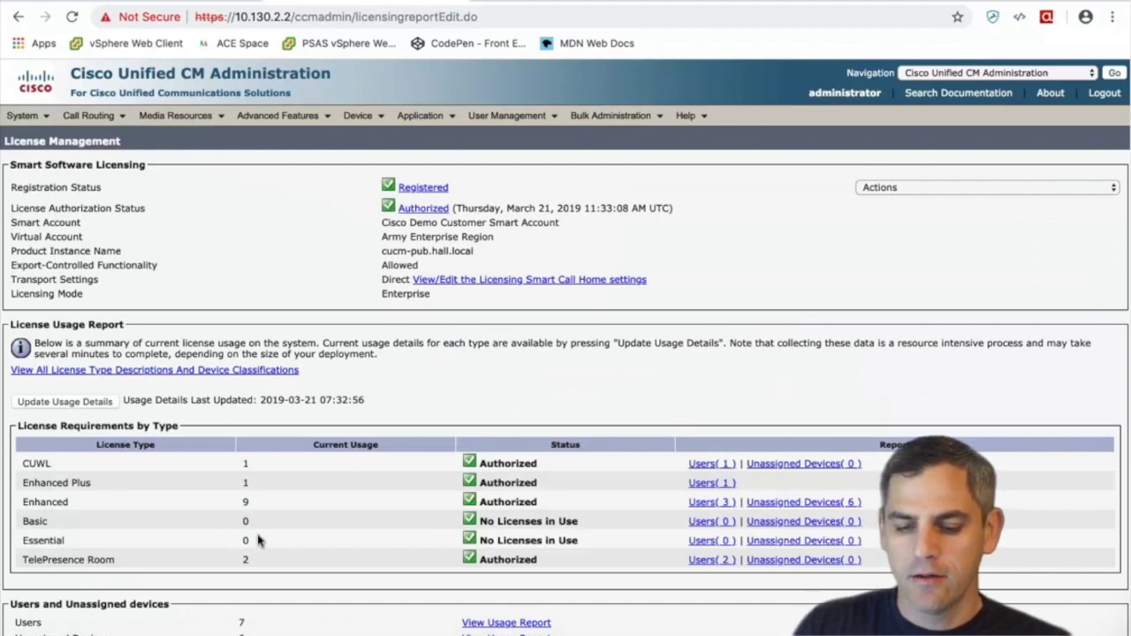
Scroll through the license usage report showing 7 users and 6 unassigned devices
{"action": "scroll", "coordinate": [259, 540], "scroll_direction": "down", "scroll_amount": 1}
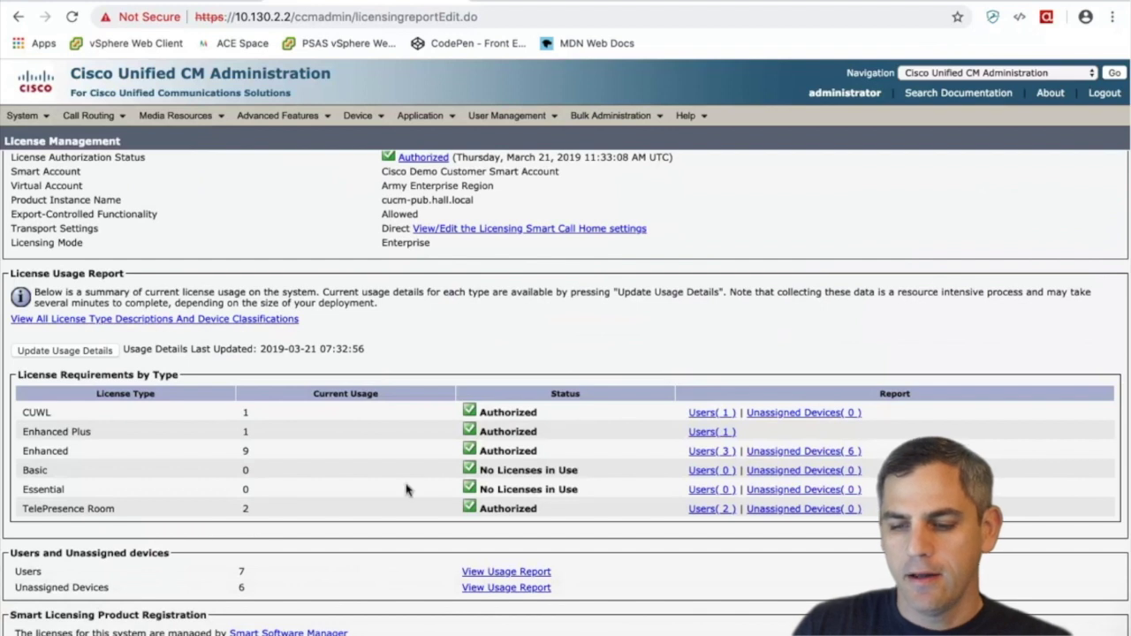
{"action": "scroll", "coordinate": [433, 483], "scroll_direction": "up", "scroll_amount": 1}
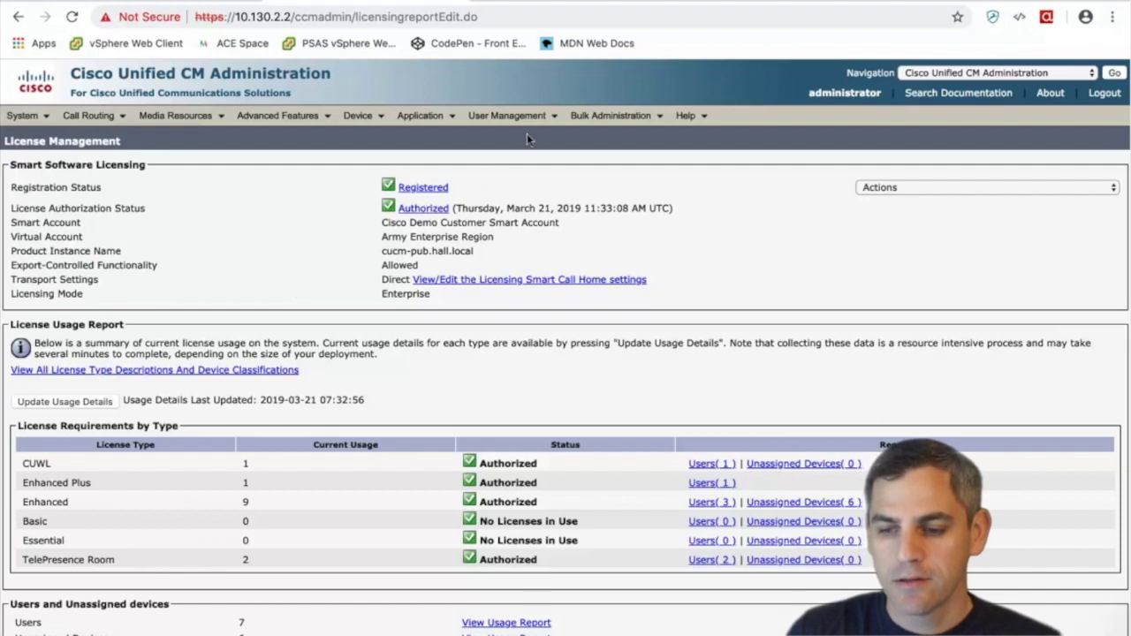
{"action": "mouse_move", "coordinate": [543, 124]}
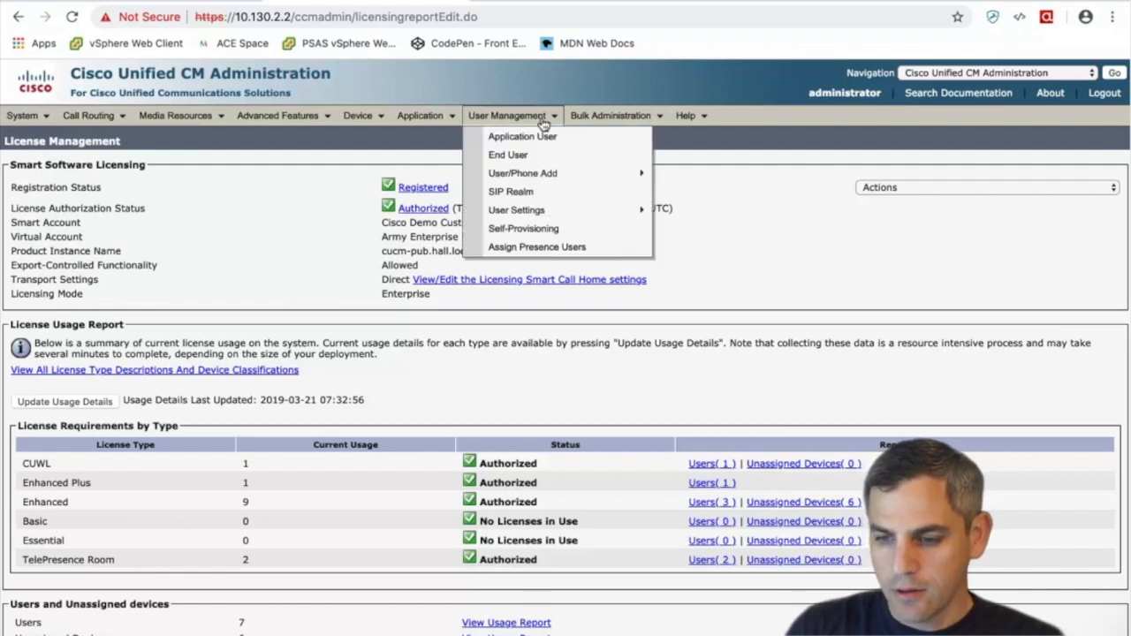
List all six UC services and highlight the Executives entry's Jabber product type
{"action": "mouse_move", "coordinate": [550, 212]}
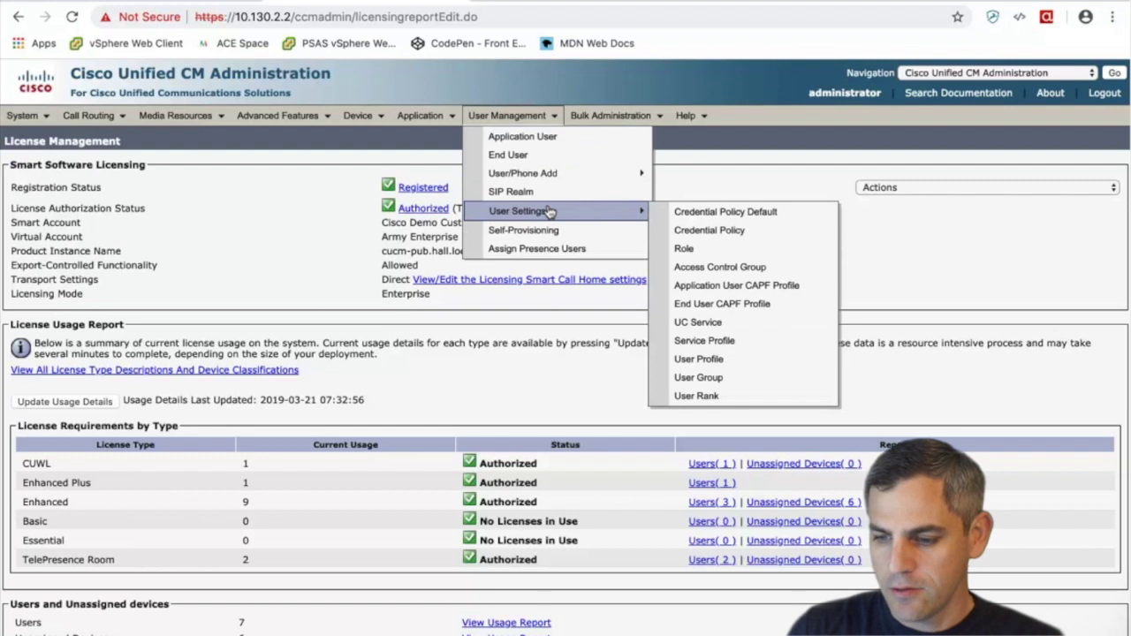
{"action": "left_click", "coordinate": [706, 325]}
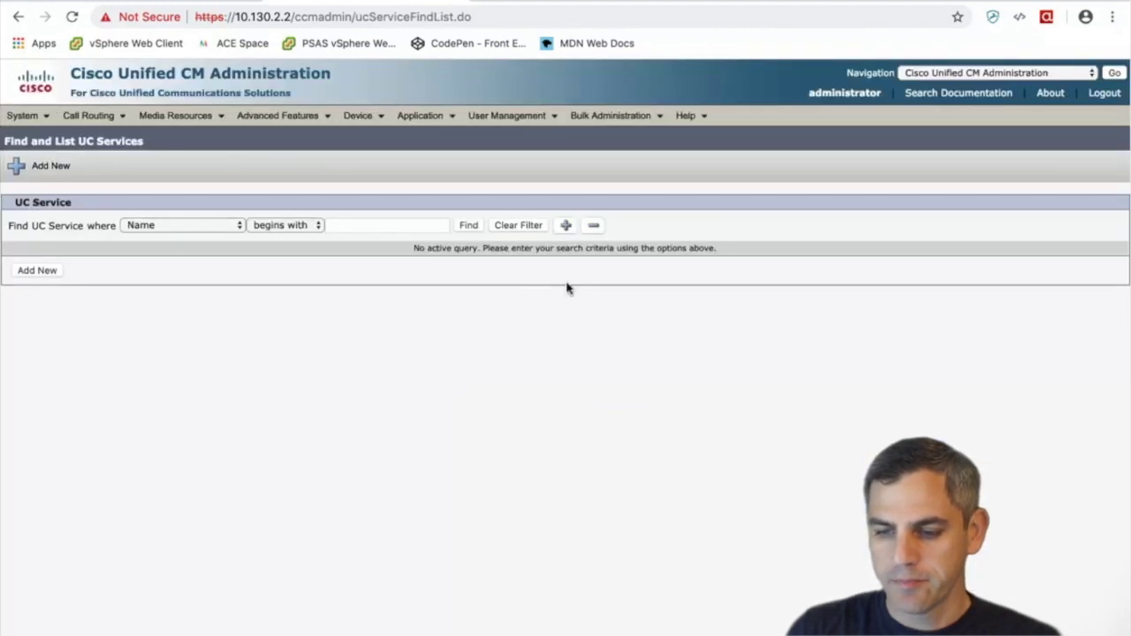
{"action": "left_click", "coordinate": [469, 226]}
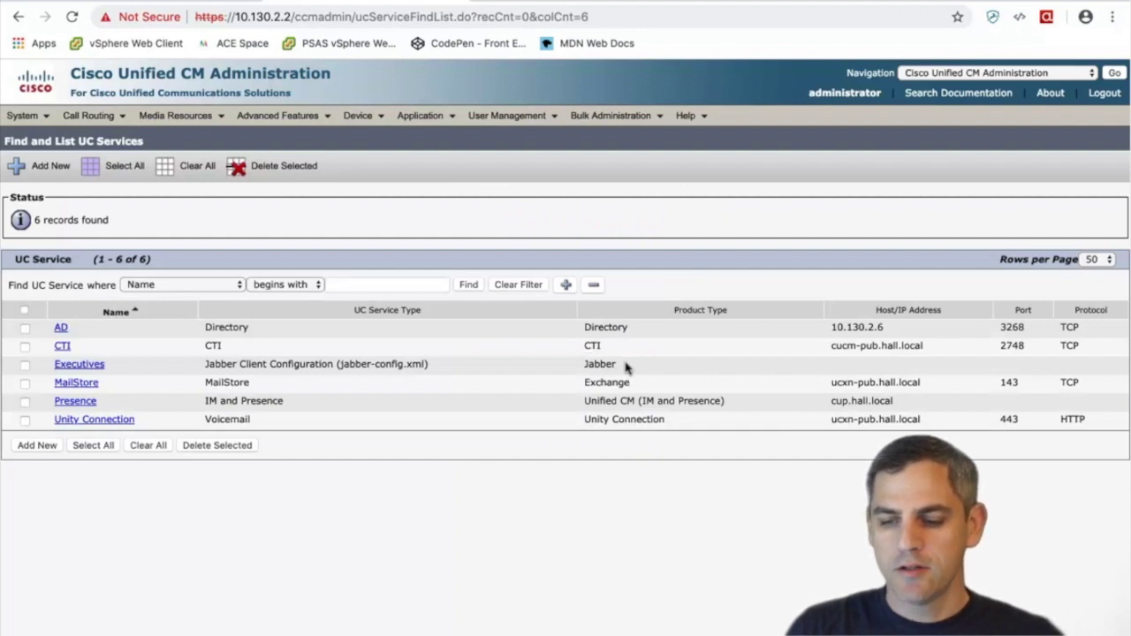
{"action": "left_click_drag", "start_coordinate": [626, 371], "coordinate": [524, 366]}
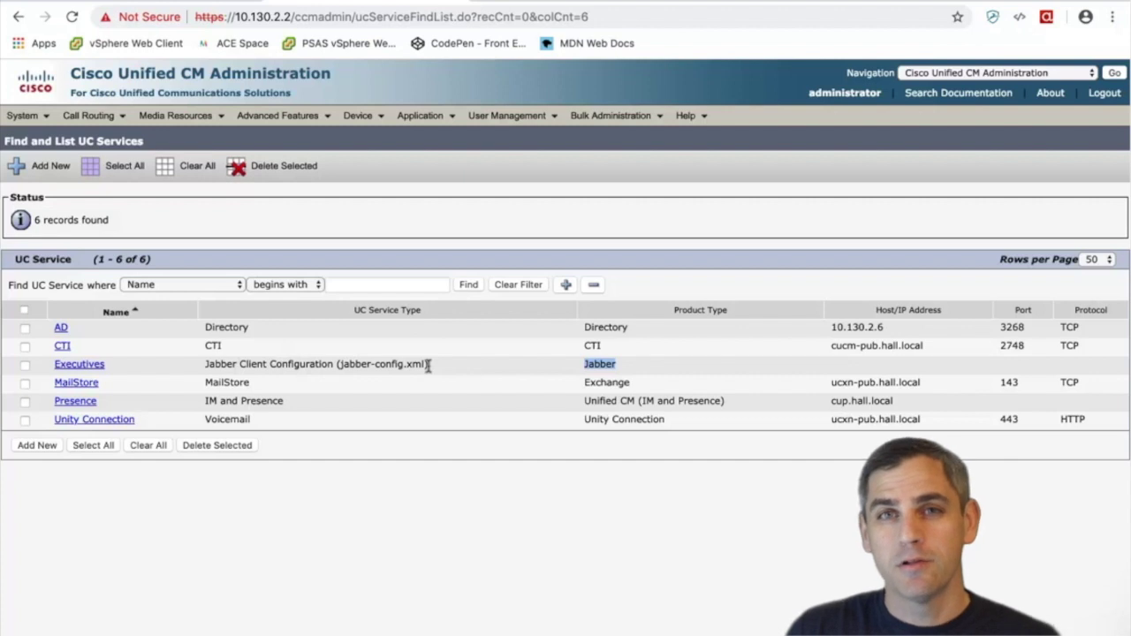
Open the Executives UC service to view SSO_Enabled, ForwardVoicemail and Persistent_Chat_Enabled settings
{"action": "left_click", "coordinate": [88, 365]}
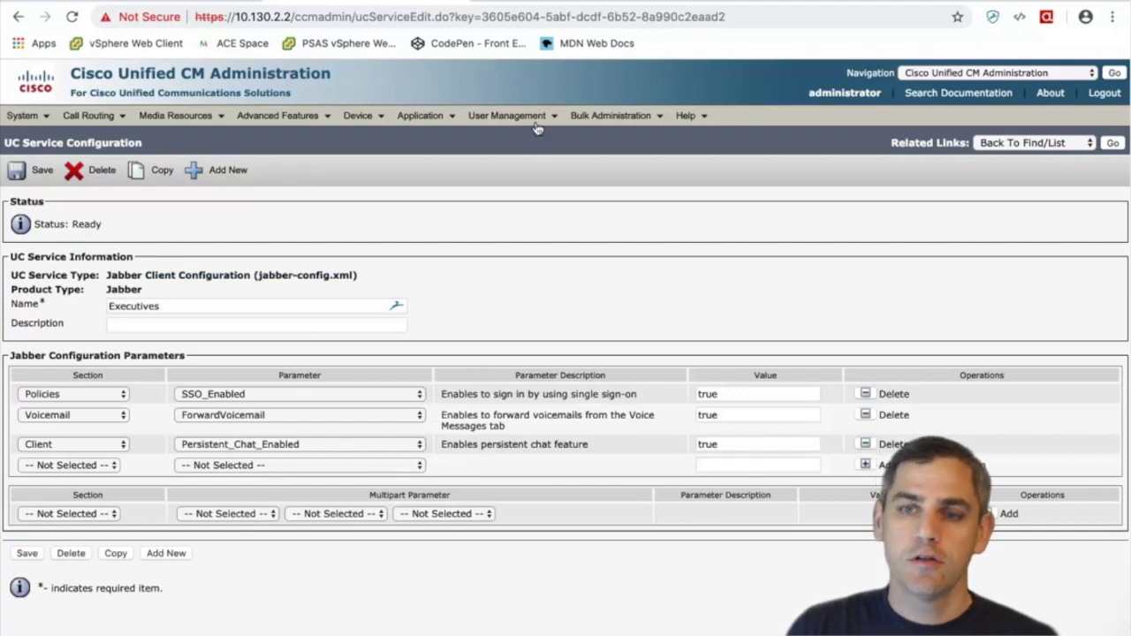
{"action": "mouse_move", "coordinate": [539, 118]}
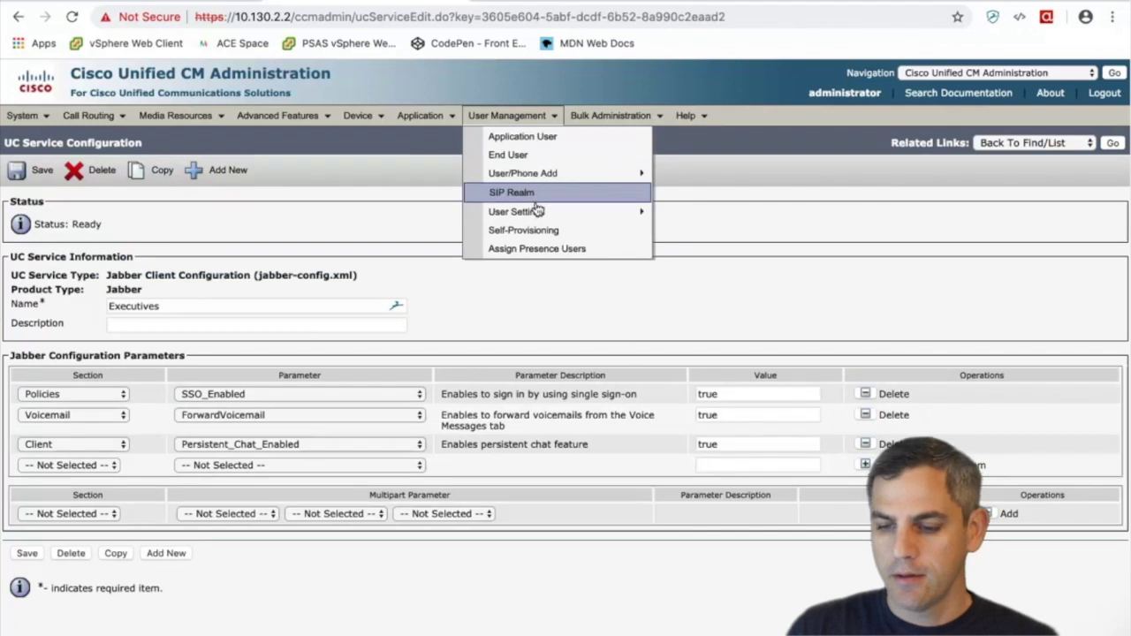
List all service profiles and open the UC_Service Profile configuration
{"action": "mouse_move", "coordinate": [540, 211]}
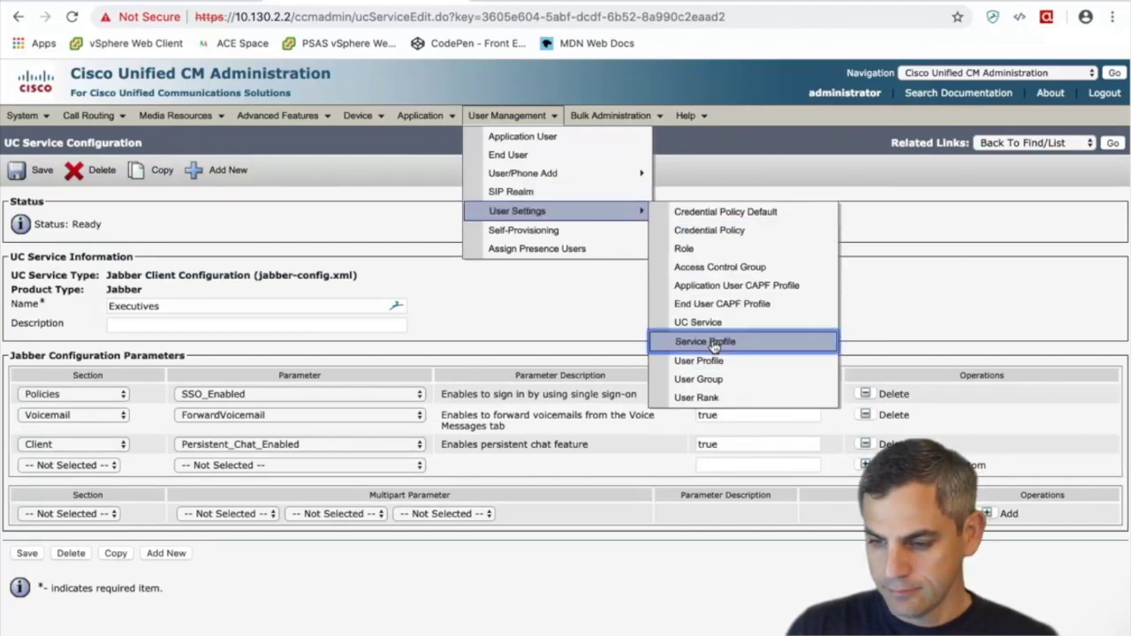
{"action": "left_click", "coordinate": [714, 342]}
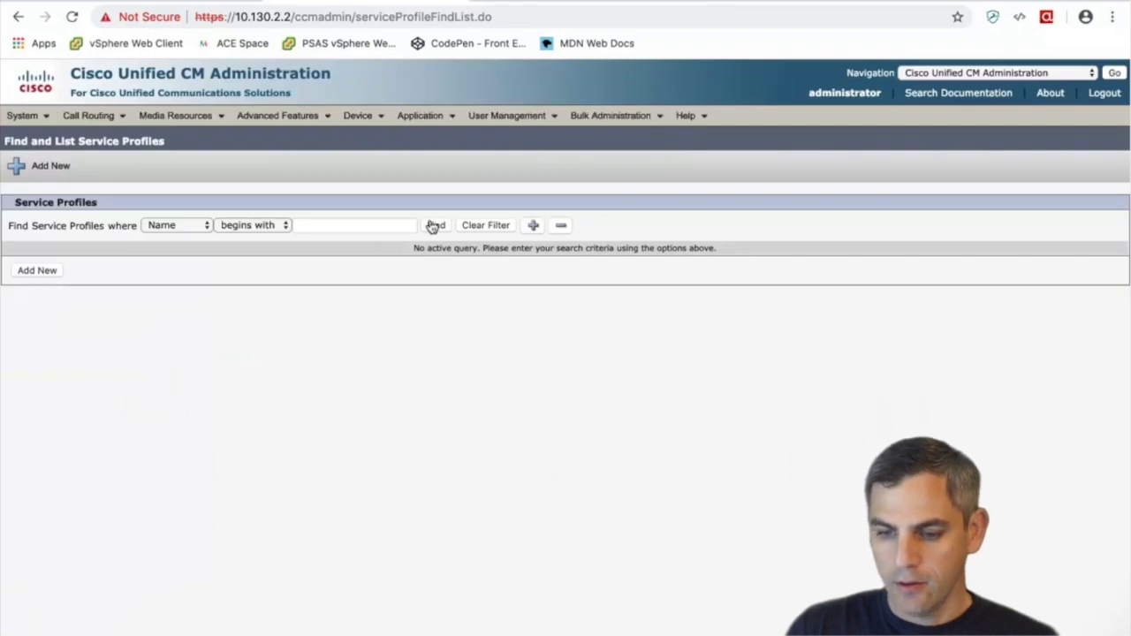
{"action": "left_click", "coordinate": [434, 227]}
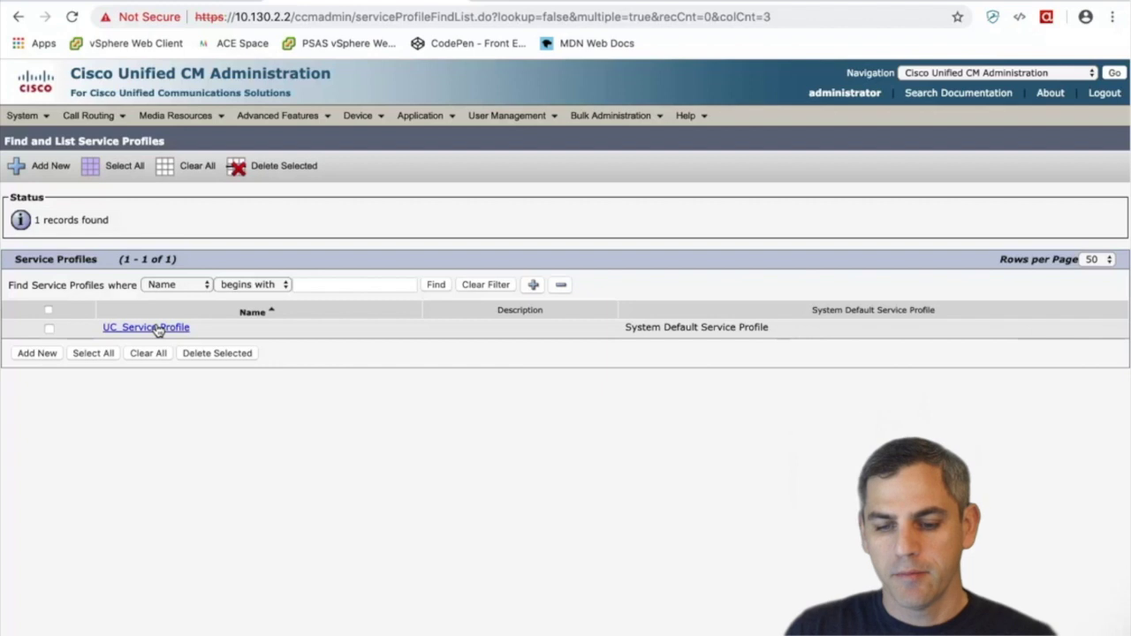
{"action": "left_click", "coordinate": [150, 328]}
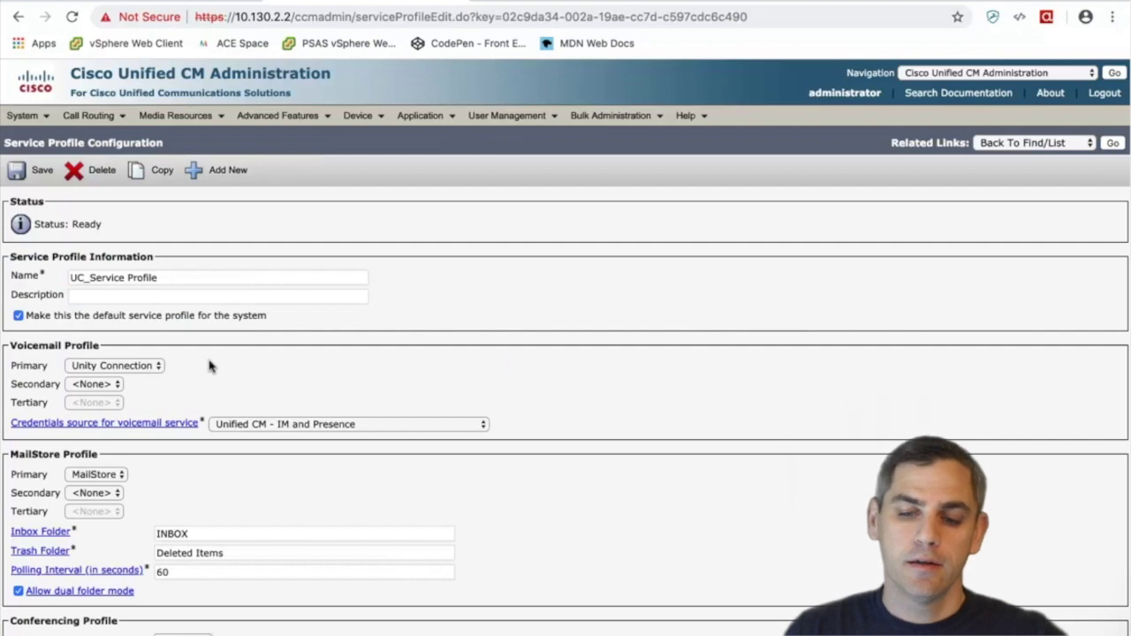
{"action": "scroll", "coordinate": [210, 365], "scroll_direction": "down", "scroll_amount": 1}
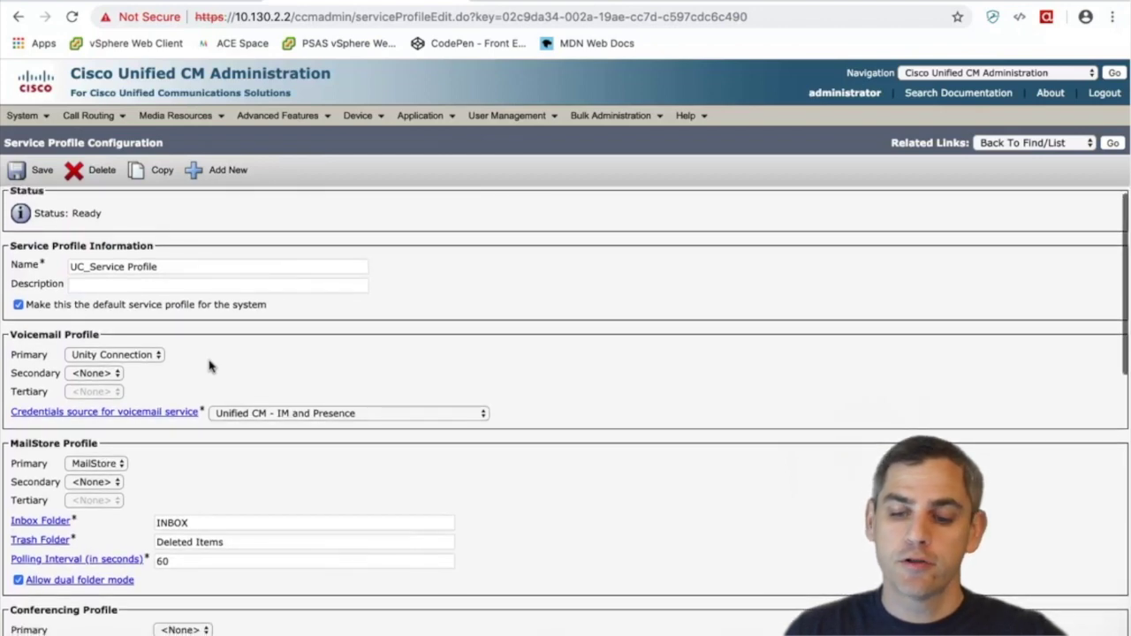
{"action": "scroll", "coordinate": [211, 365], "scroll_direction": "down", "scroll_amount": 3}
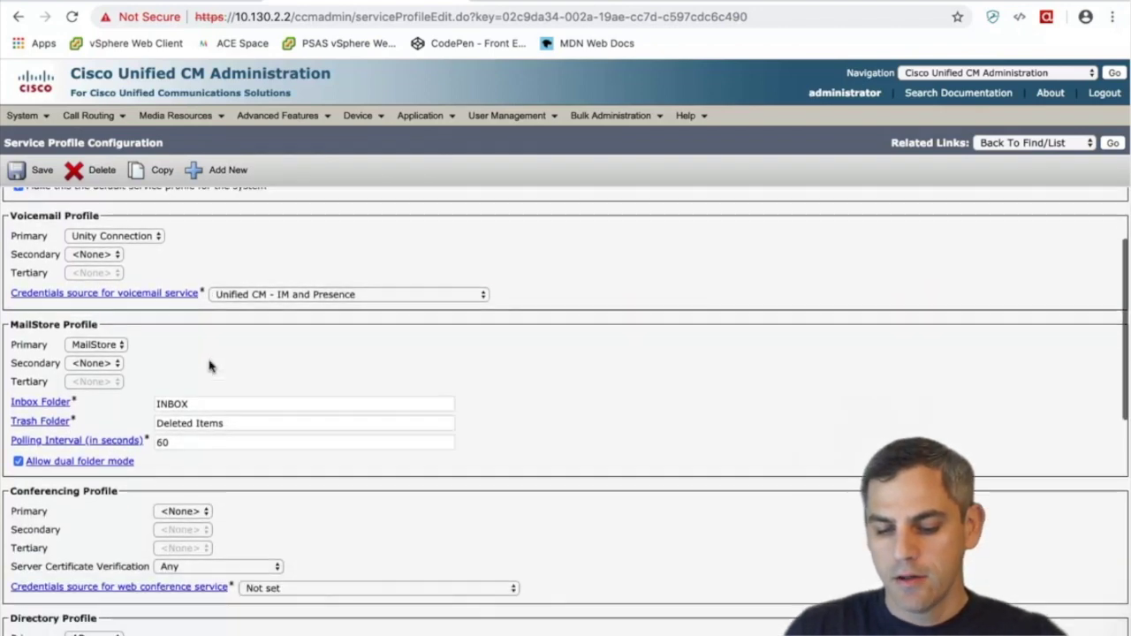
{"action": "scroll", "coordinate": [210, 366], "scroll_direction": "down", "scroll_amount": 10}
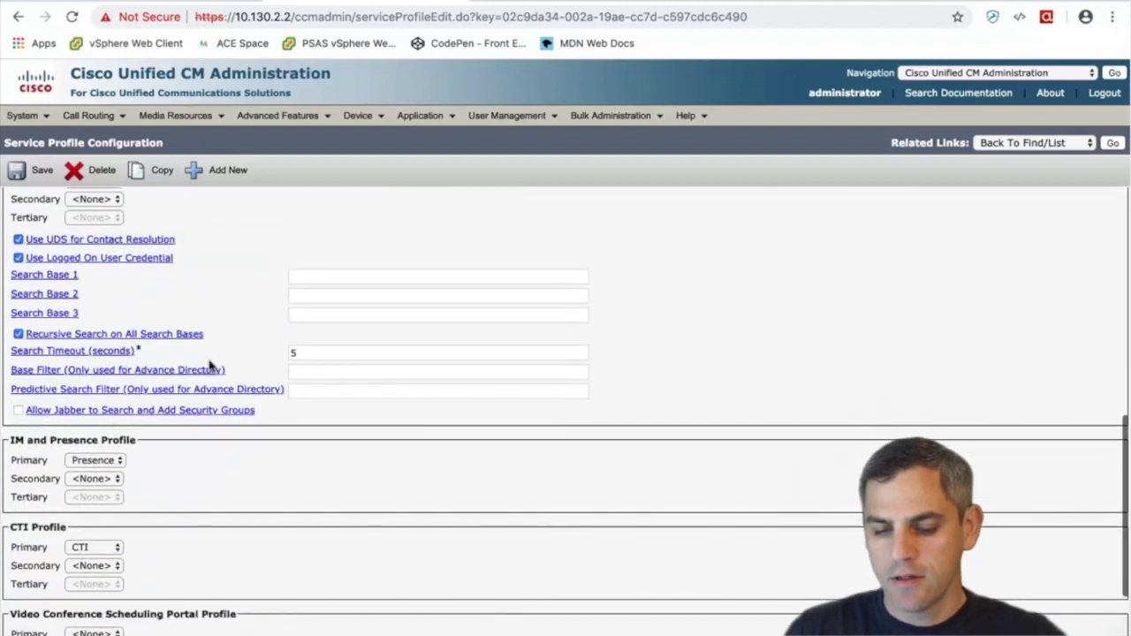
{"action": "scroll", "coordinate": [210, 366], "scroll_direction": "down", "scroll_amount": 4}
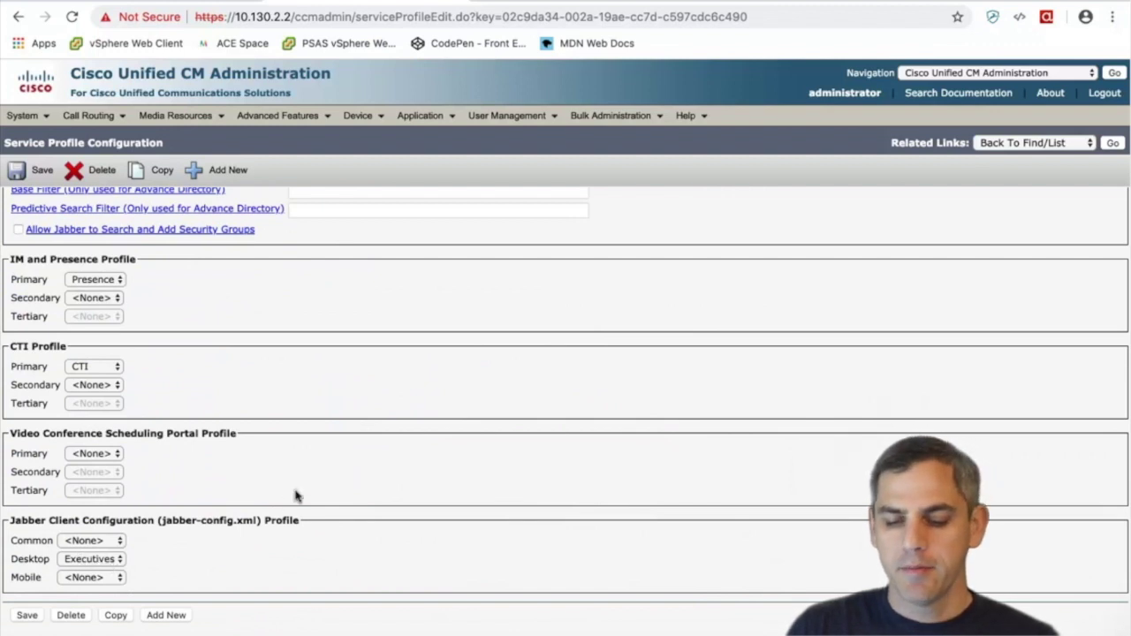
{"action": "left_click", "coordinate": [27, 616]}
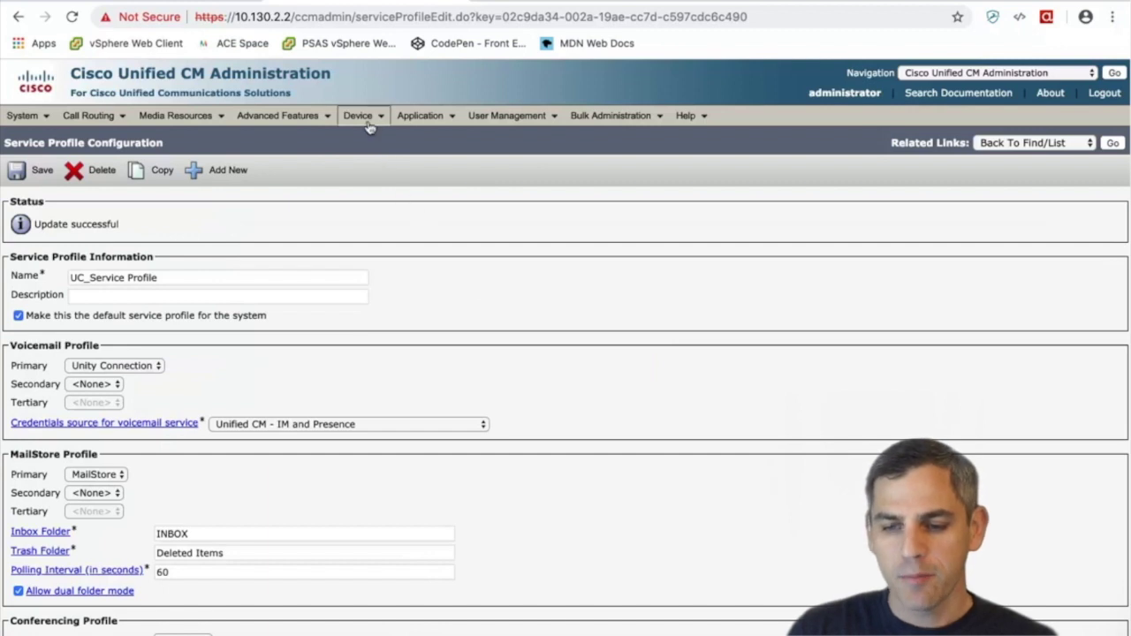
Go to Device > Device Settings > Device Defaults and scroll through the device load list
{"action": "mouse_move", "coordinate": [370, 121]}
{"action": "mouse_move", "coordinate": [424, 247]}
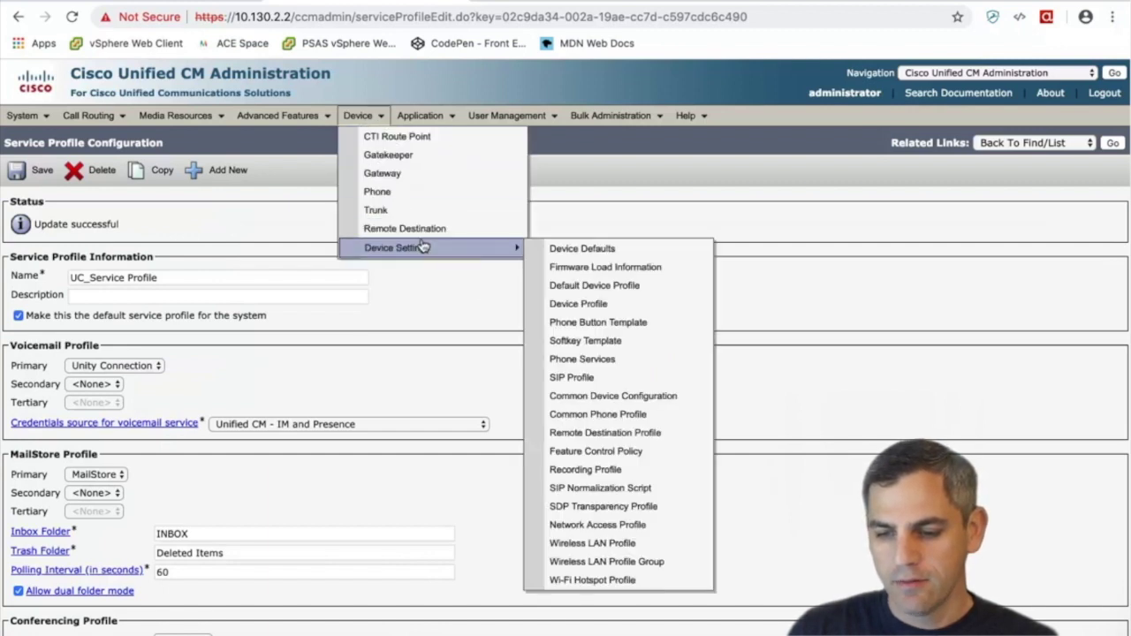
{"action": "left_click", "coordinate": [575, 251]}
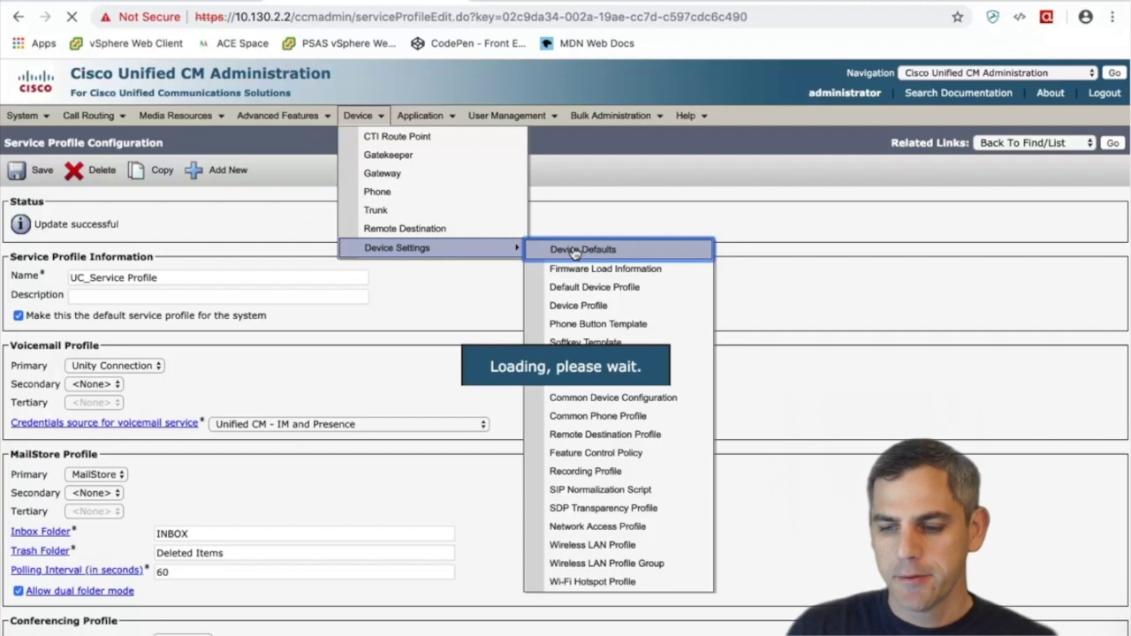
{"action": "scroll", "coordinate": [633, 274], "scroll_direction": "down", "scroll_amount": 5}
{"action": "scroll", "coordinate": [632, 274], "scroll_direction": "down", "scroll_amount": 6}
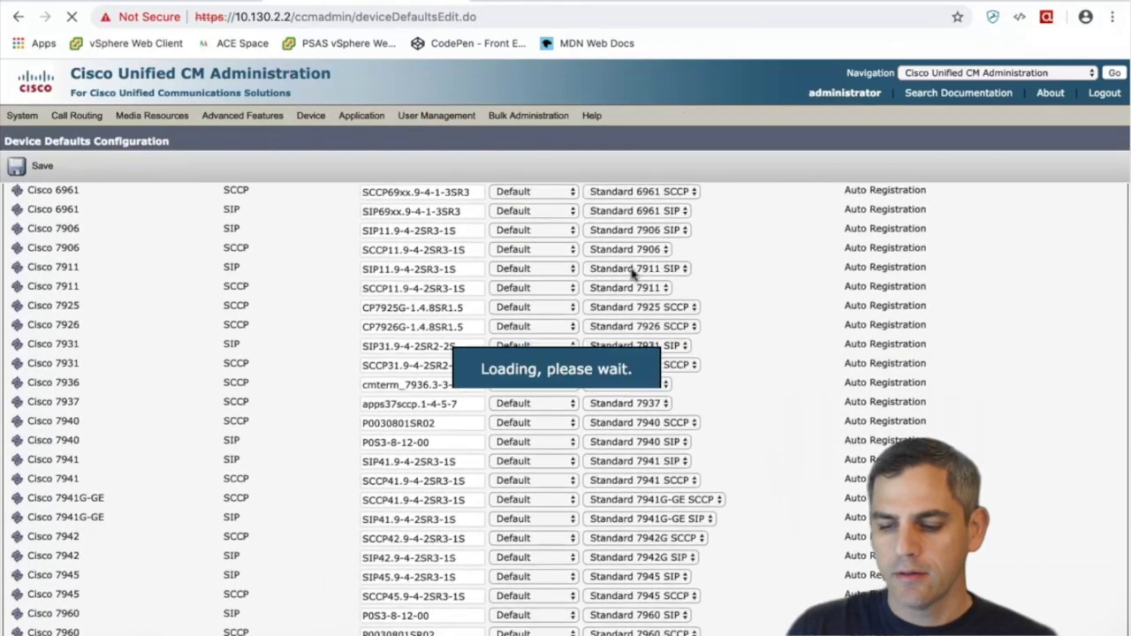
{"action": "scroll", "coordinate": [632, 274], "scroll_direction": "down", "scroll_amount": 9}
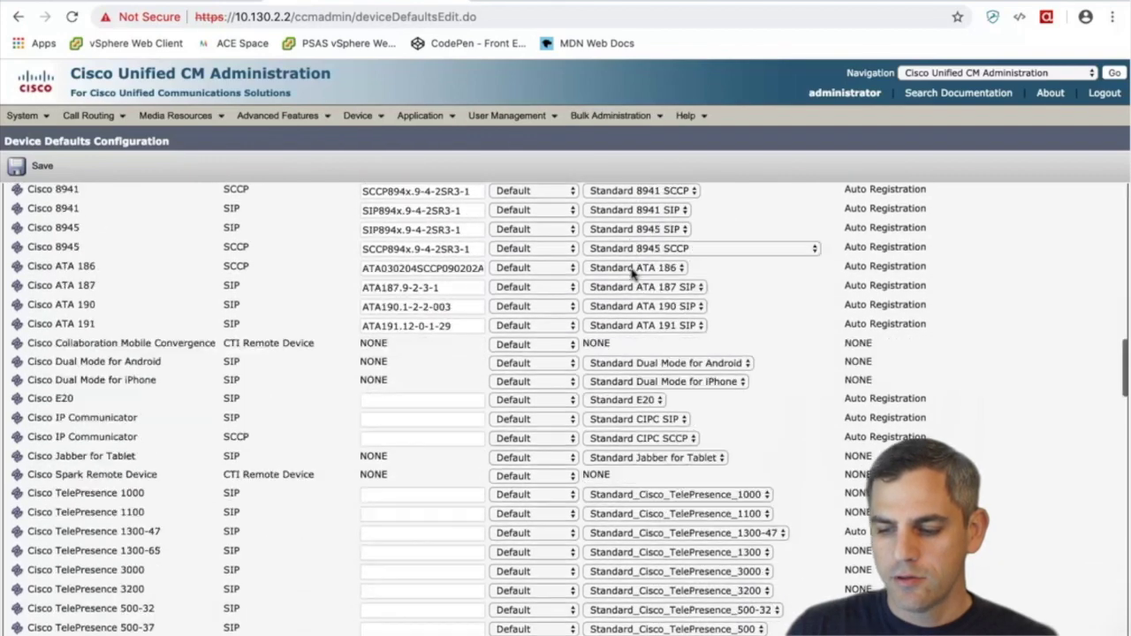
{"action": "scroll", "coordinate": [633, 274], "scroll_direction": "down", "scroll_amount": 7}
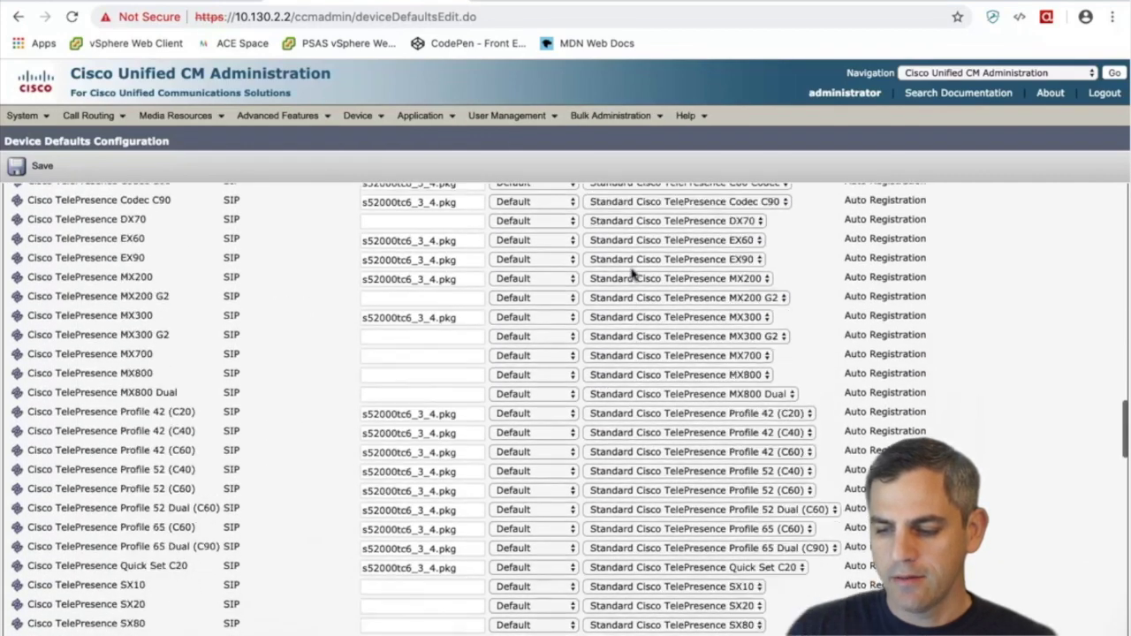
{"action": "scroll", "coordinate": [632, 274], "scroll_direction": "down", "scroll_amount": 9}
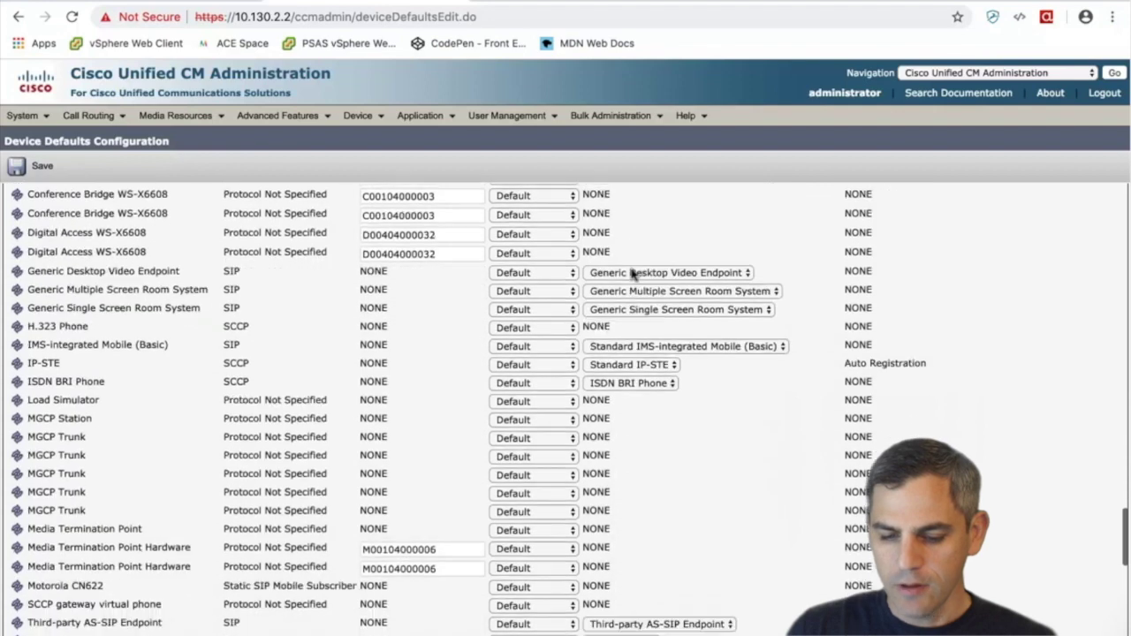
{"action": "scroll", "coordinate": [632, 274], "scroll_direction": "down", "scroll_amount": 4}
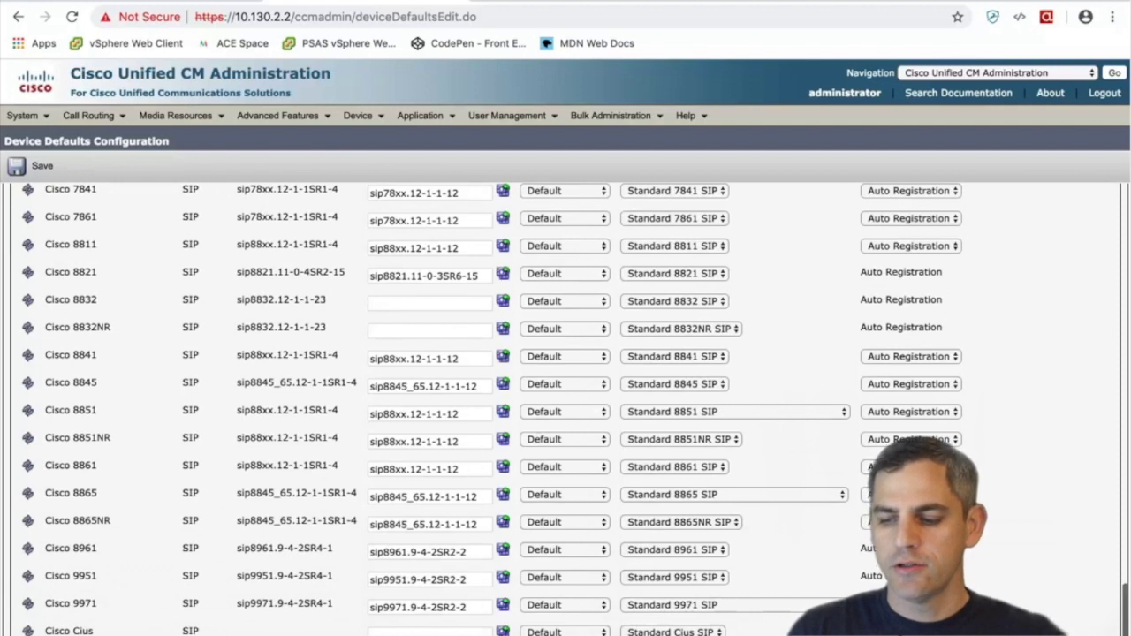
{"action": "left_click", "coordinate": [875, 494]}
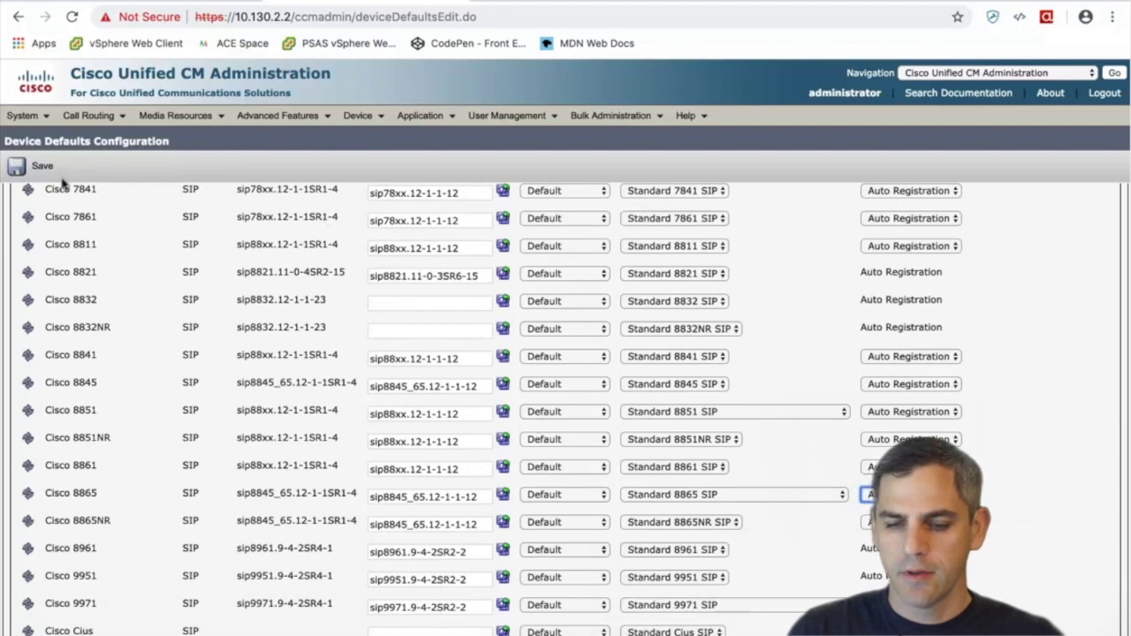
{"action": "left_click", "coordinate": [364, 120]}
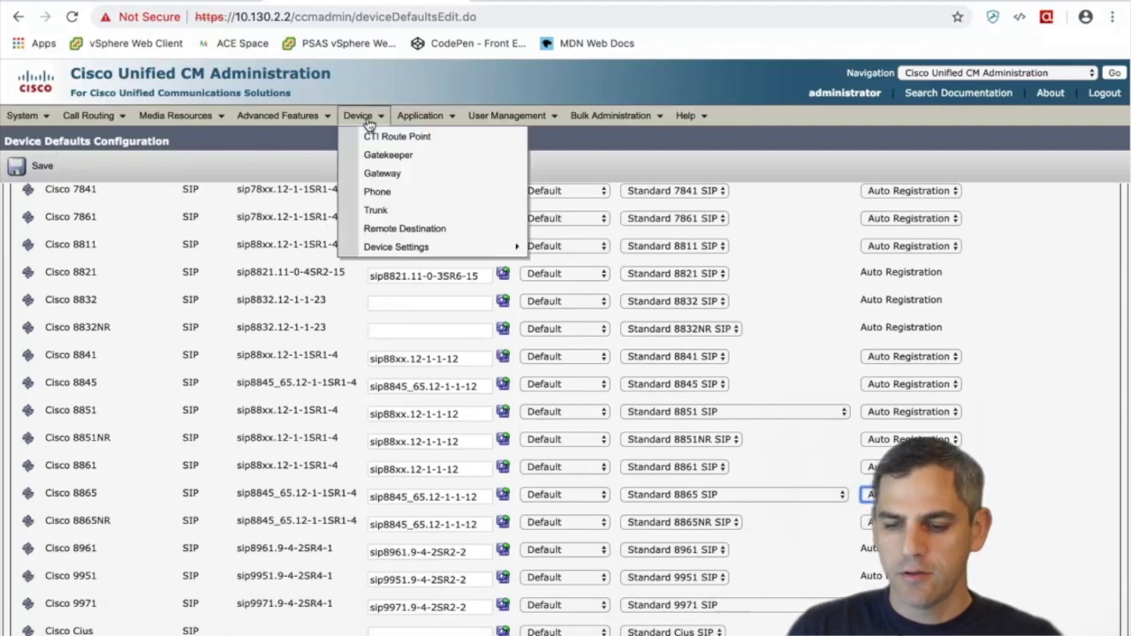
Add a new phone of type Cisco 8865 and continue to its configuration form
{"action": "left_click", "coordinate": [388, 195]}
{"action": "left_click", "coordinate": [31, 170]}
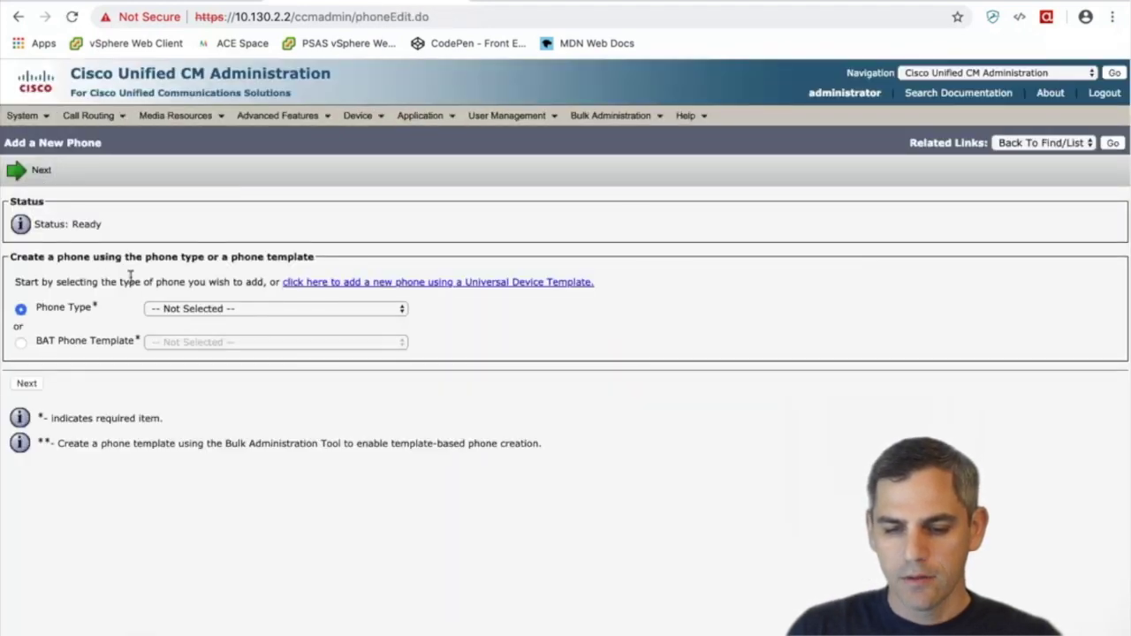
{"action": "left_click", "coordinate": [222, 311]}
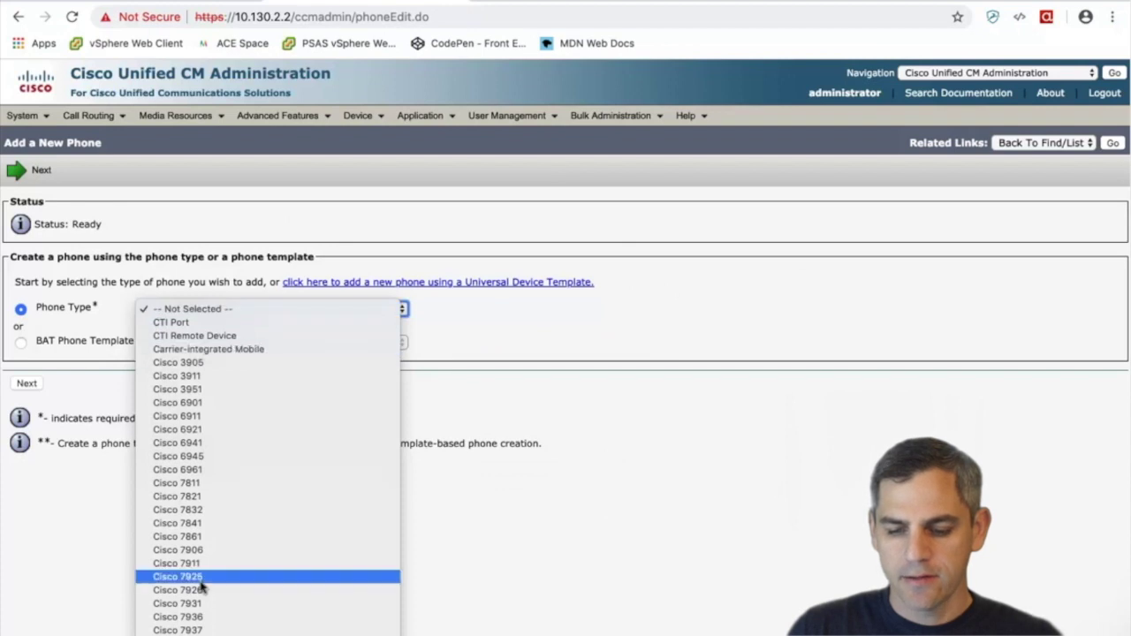
{"action": "scroll", "coordinate": [202, 586], "scroll_direction": "down", "scroll_amount": 5}
{"action": "scroll", "coordinate": [202, 586], "scroll_direction": "down", "scroll_amount": 2}
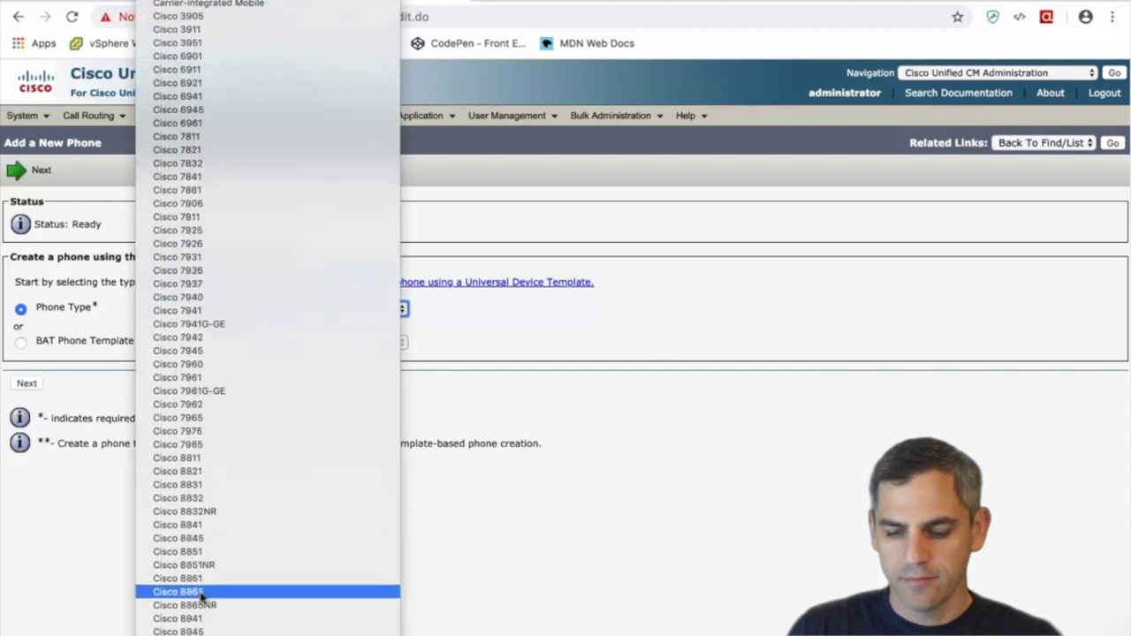
{"action": "left_click", "coordinate": [203, 590]}
{"action": "left_click", "coordinate": [33, 384]}
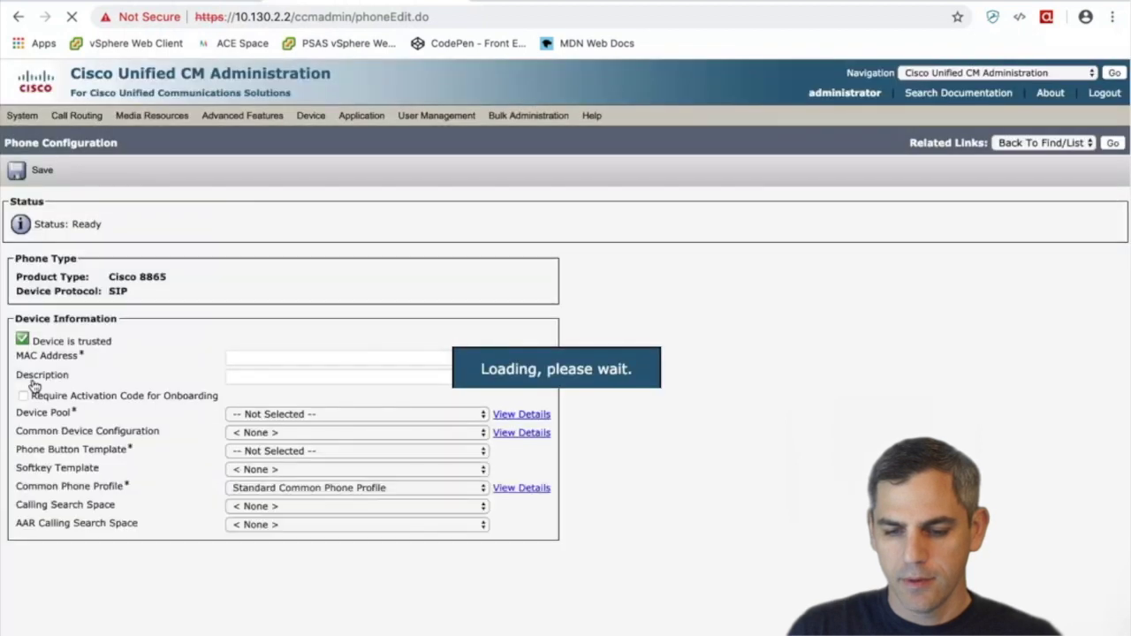
Require an activation code for onboarding and assign the Default device pool
{"action": "left_click", "coordinate": [24, 396]}
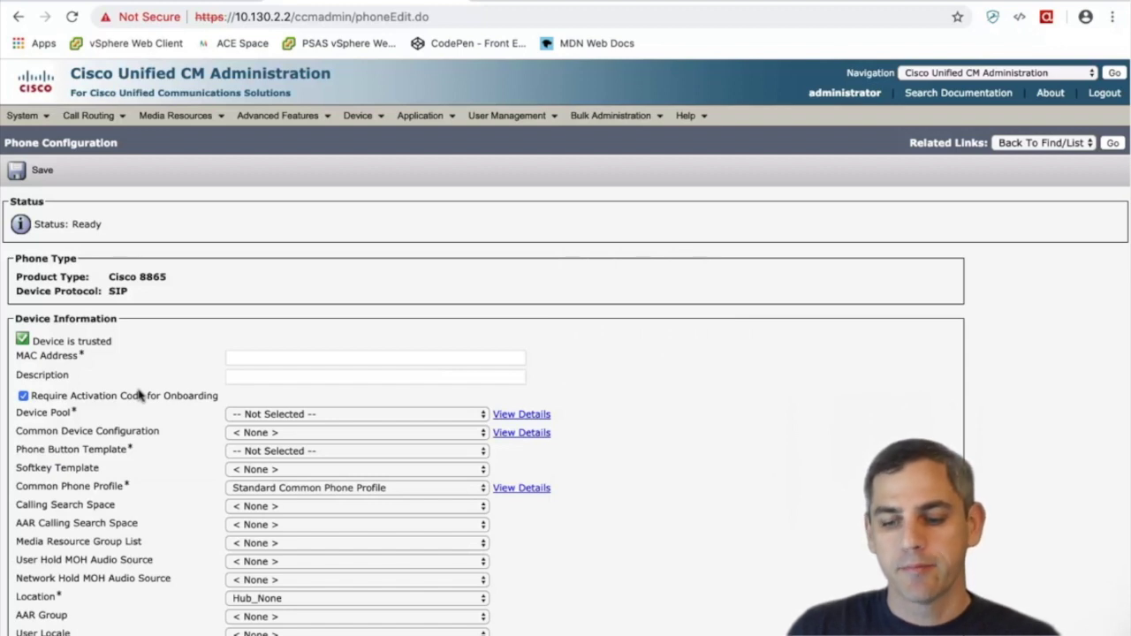
{"action": "left_click", "coordinate": [288, 414]}
{"action": "left_click", "coordinate": [283, 428]}
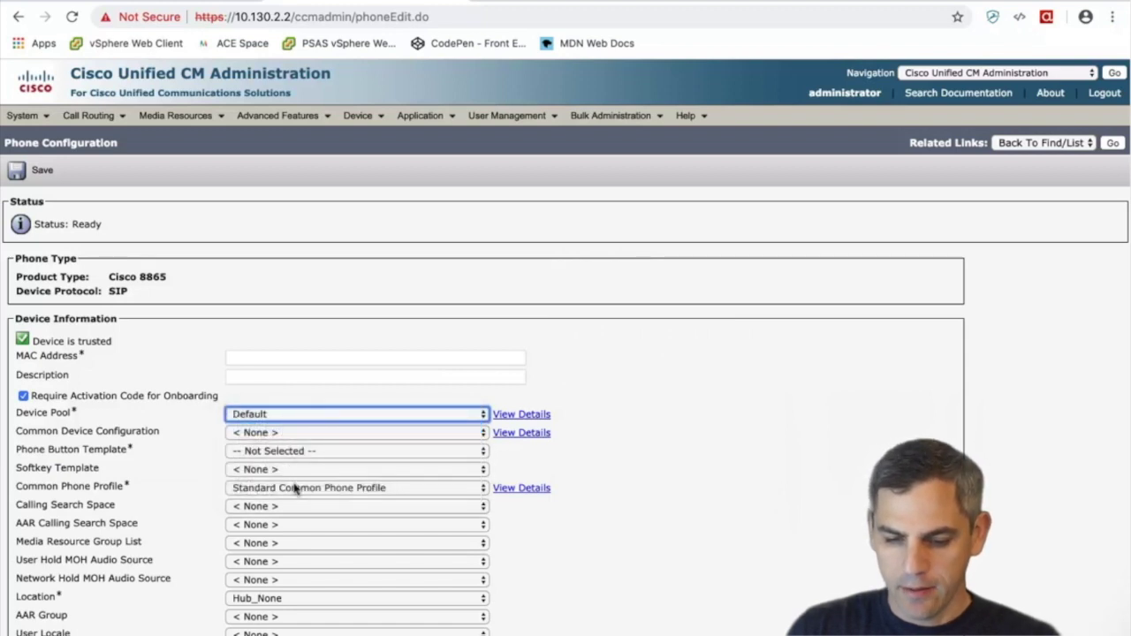
Set the Phone Button Template to Standard 8865 SIP
{"action": "left_click", "coordinate": [276, 451]}
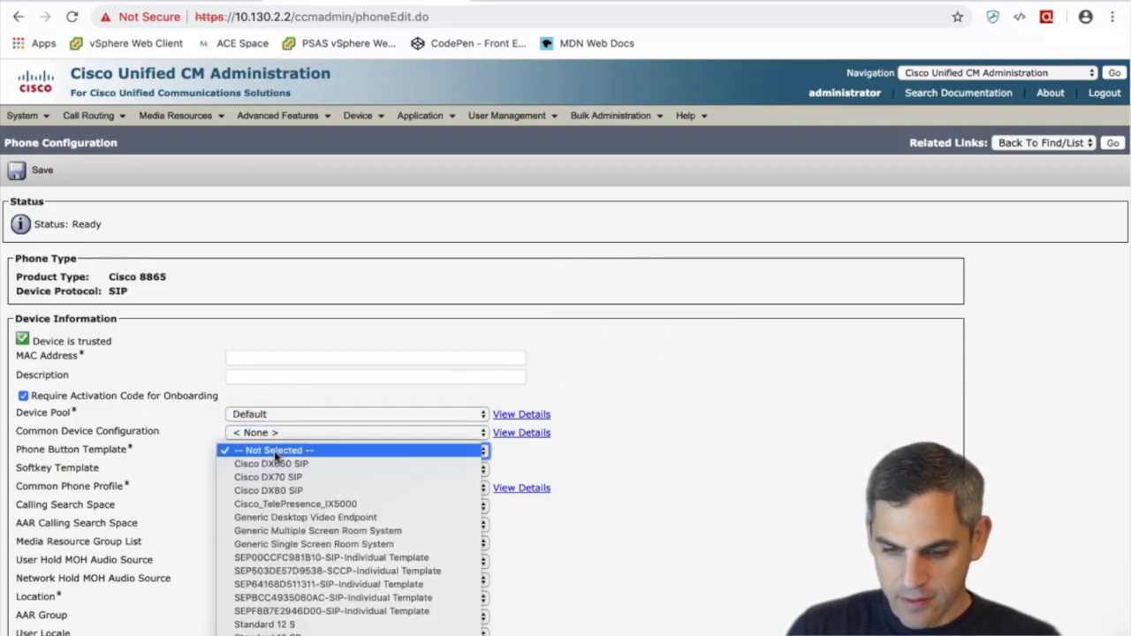
{"action": "scroll", "coordinate": [336, 574], "scroll_direction": "down", "scroll_amount": 5}
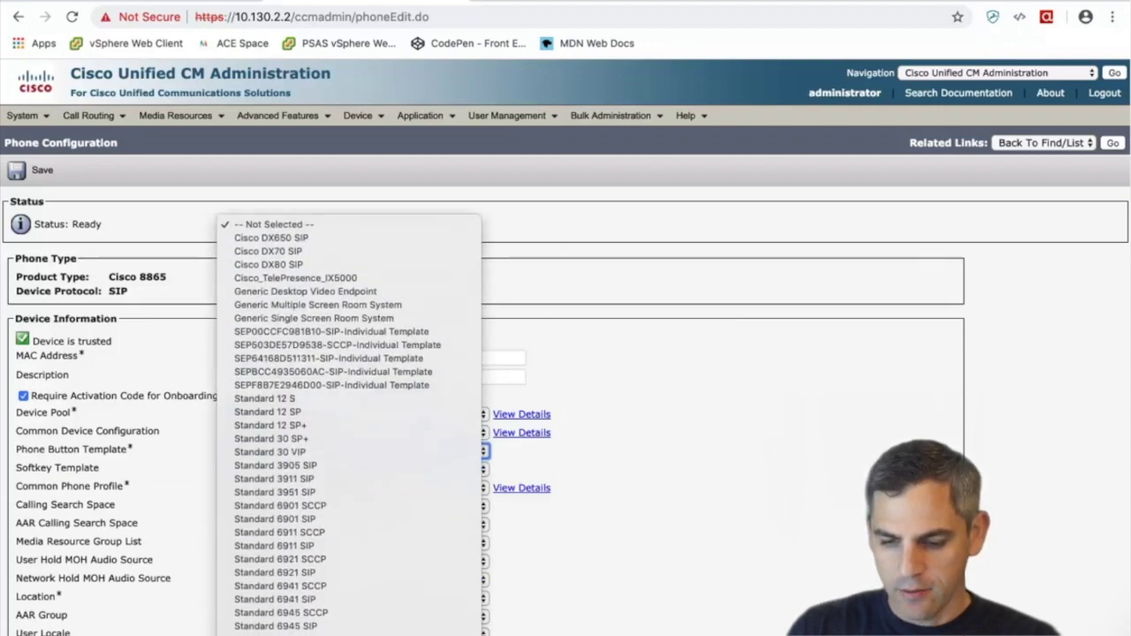
{"action": "scroll", "coordinate": [345, 442], "scroll_direction": "down", "scroll_amount": 10}
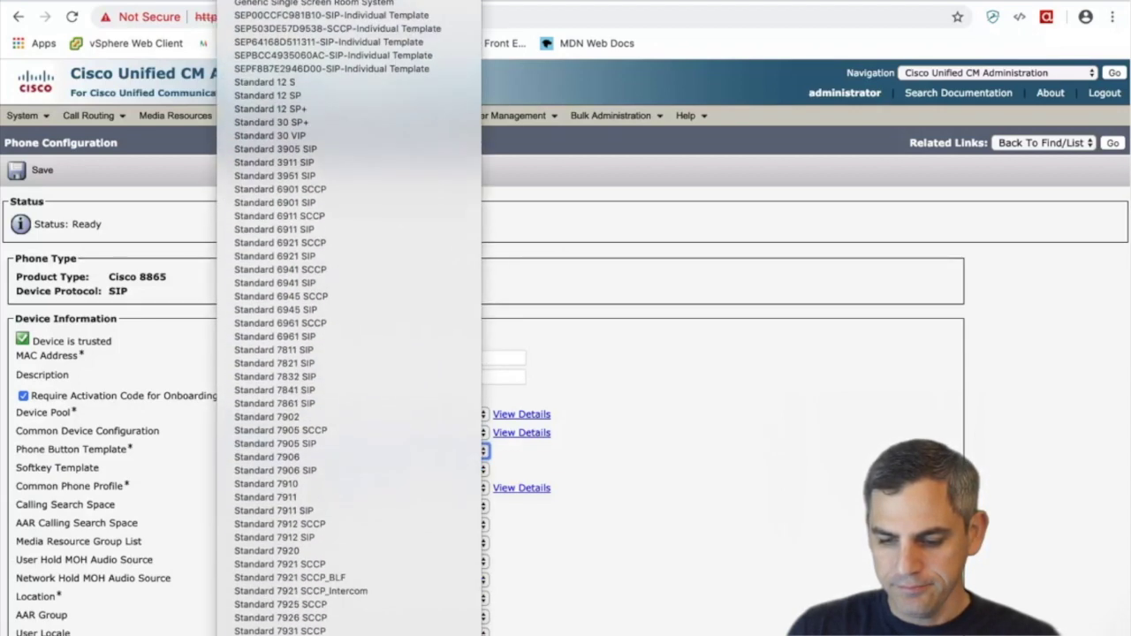
{"action": "scroll", "coordinate": [349, 318], "scroll_direction": "down", "scroll_amount": 15}
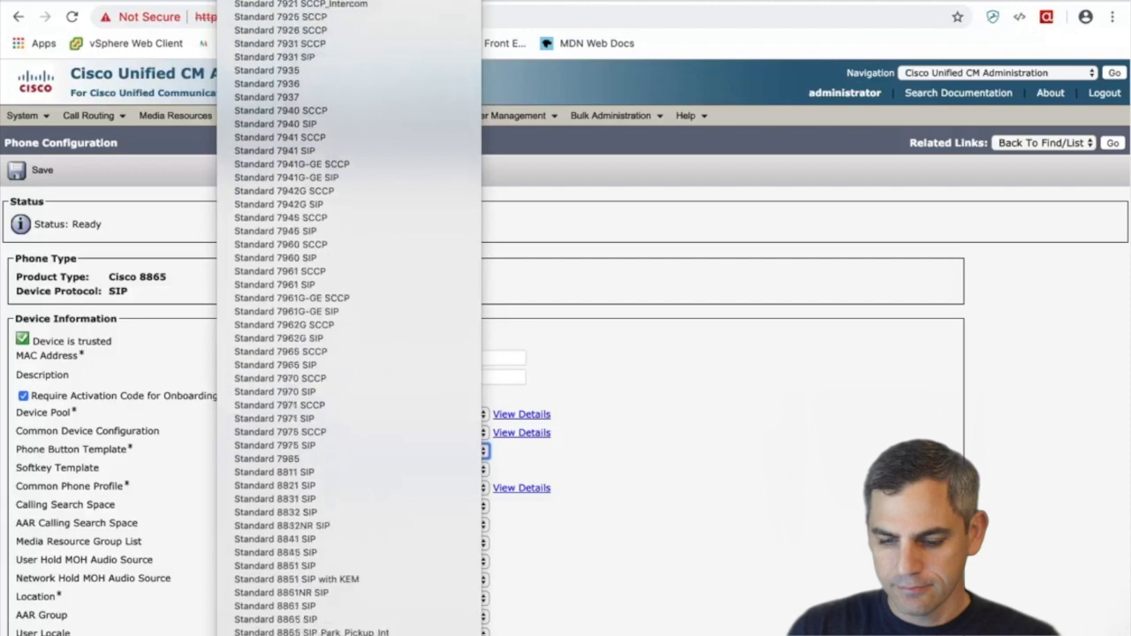
{"action": "scroll", "coordinate": [344, 600], "scroll_direction": "down", "scroll_amount": 5}
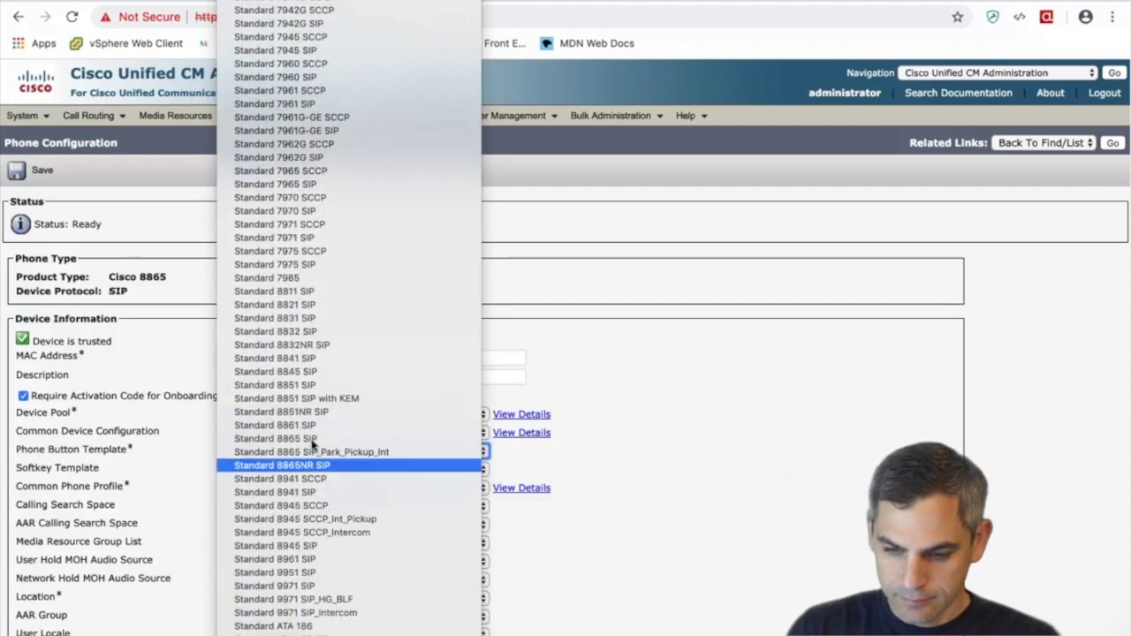
{"action": "left_click", "coordinate": [312, 440]}
{"action": "scroll", "coordinate": [159, 472], "scroll_direction": "down", "scroll_amount": 3}
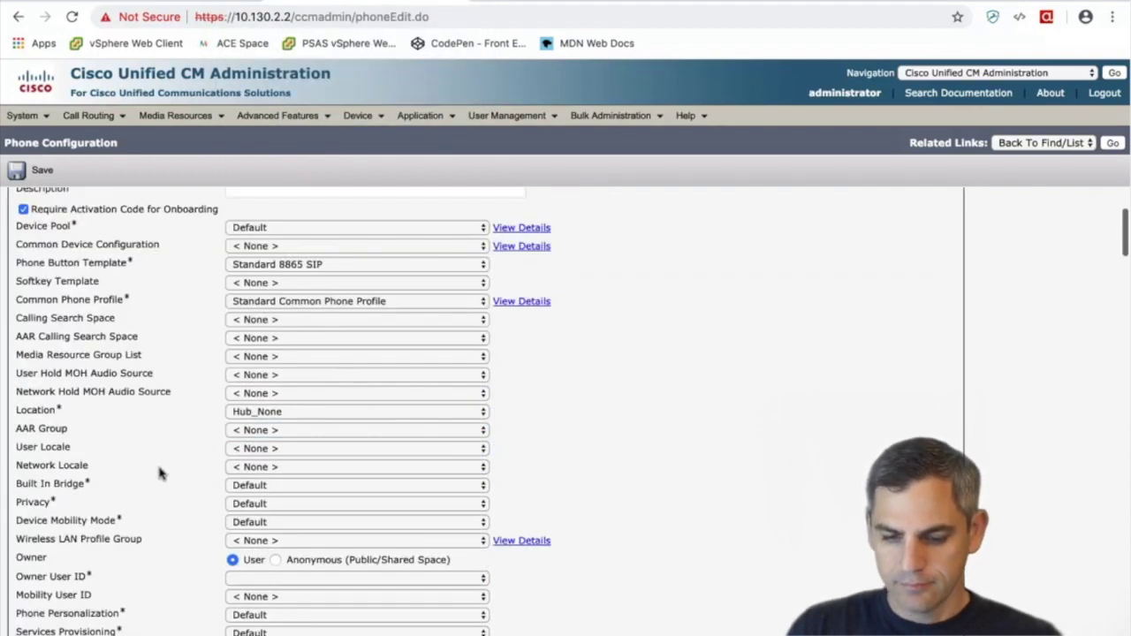
{"action": "scroll", "coordinate": [159, 472], "scroll_direction": "down", "scroll_amount": 2}
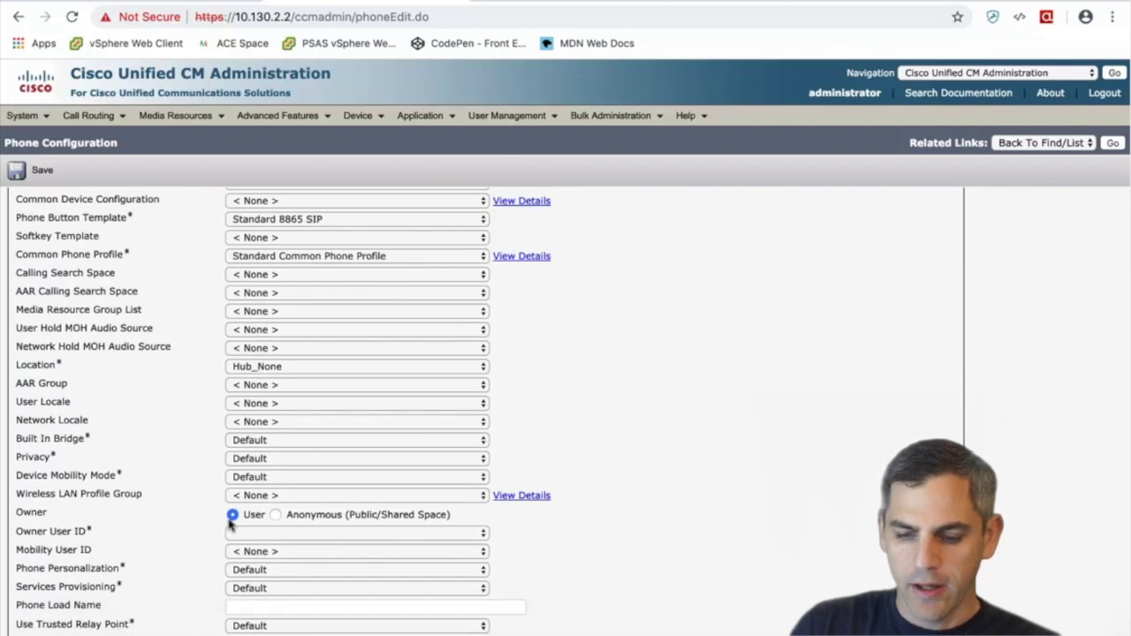
Choose the phone's owner in the Owner User ID list
{"action": "left_click", "coordinate": [265, 534]}
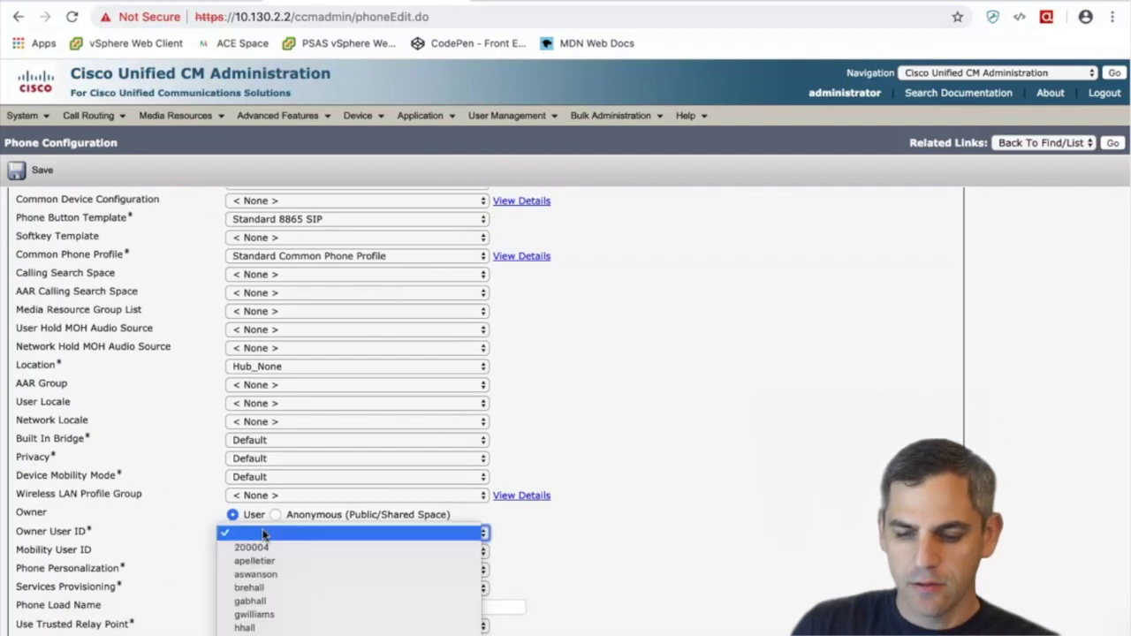
{"action": "left_click", "coordinate": [248, 587]}
{"action": "scroll", "coordinate": [181, 570], "scroll_direction": "down", "scroll_amount": 3}
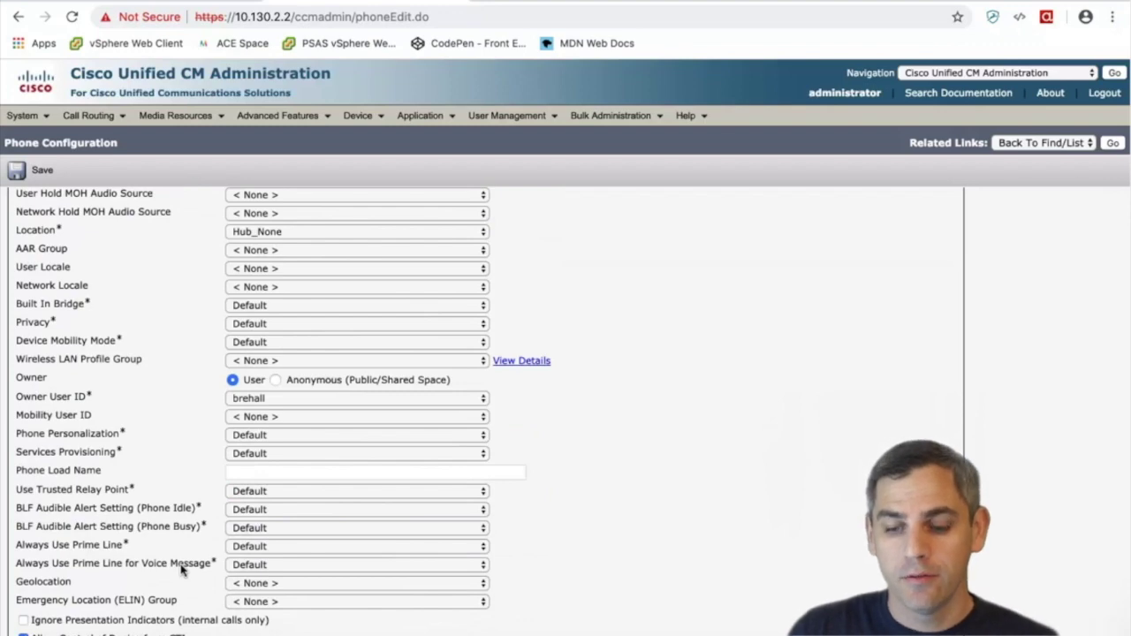
{"action": "scroll", "coordinate": [181, 570], "scroll_direction": "down", "scroll_amount": 10}
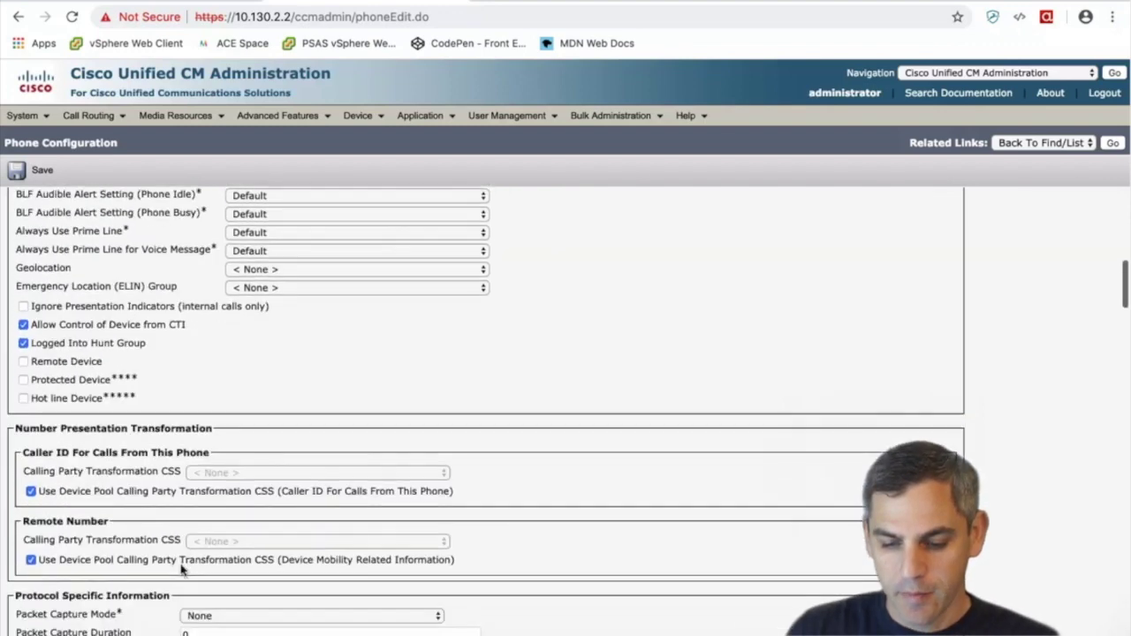
Set Device Security Profile to Cisco 8865 - Standard SIP Non-Secure Profile and SIP Profile to Standard SIP Profile
{"action": "left_click", "coordinate": [222, 541]}
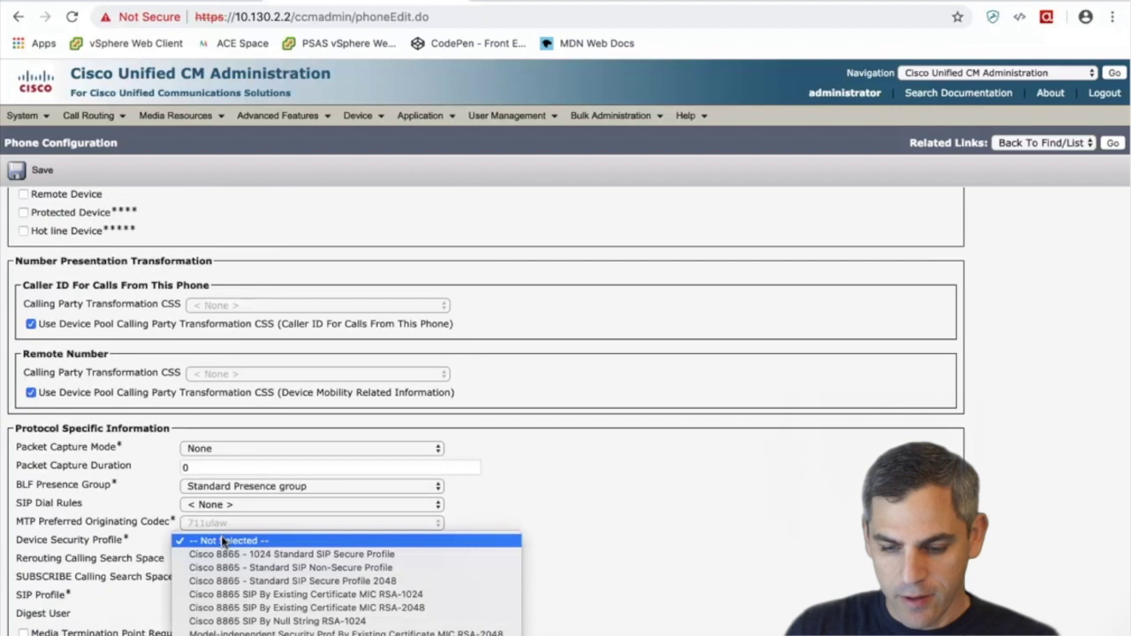
{"action": "left_click", "coordinate": [255, 569]}
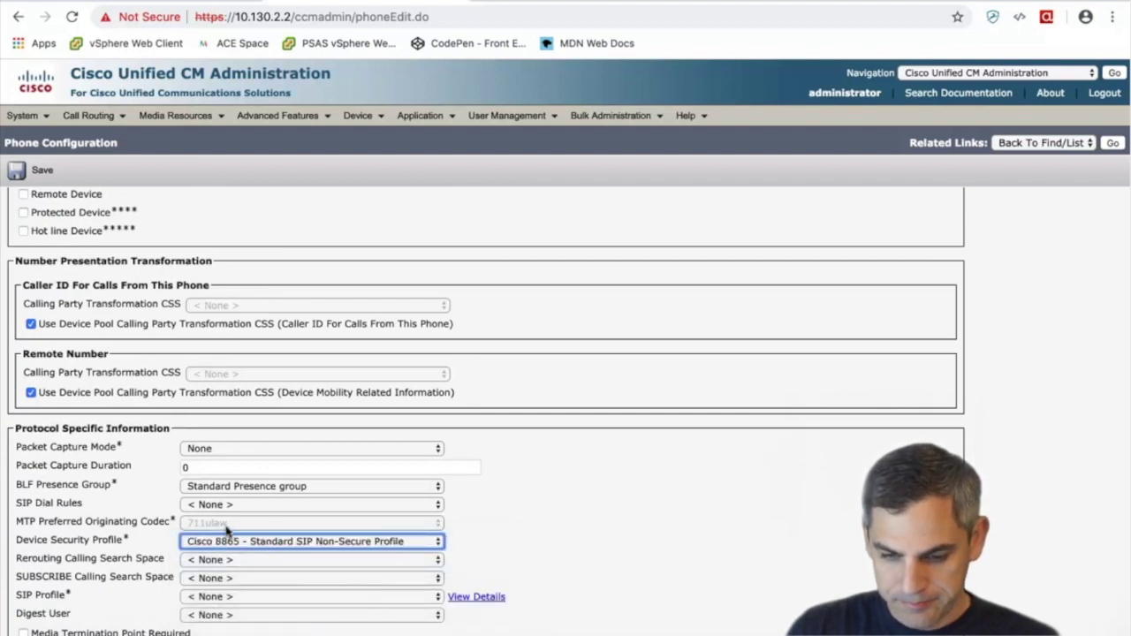
{"action": "left_click", "coordinate": [211, 599]}
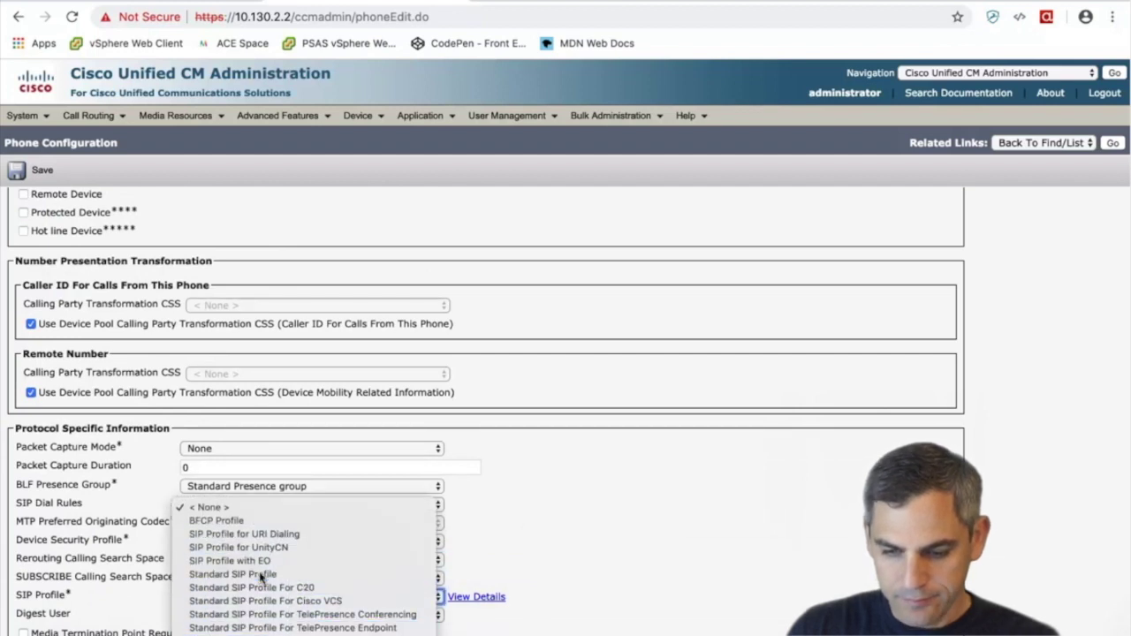
{"action": "left_click", "coordinate": [250, 576]}
Save the new 8865 phone, apply its configuration, and highlight the generated MAC address
{"action": "left_click", "coordinate": [41, 177]}
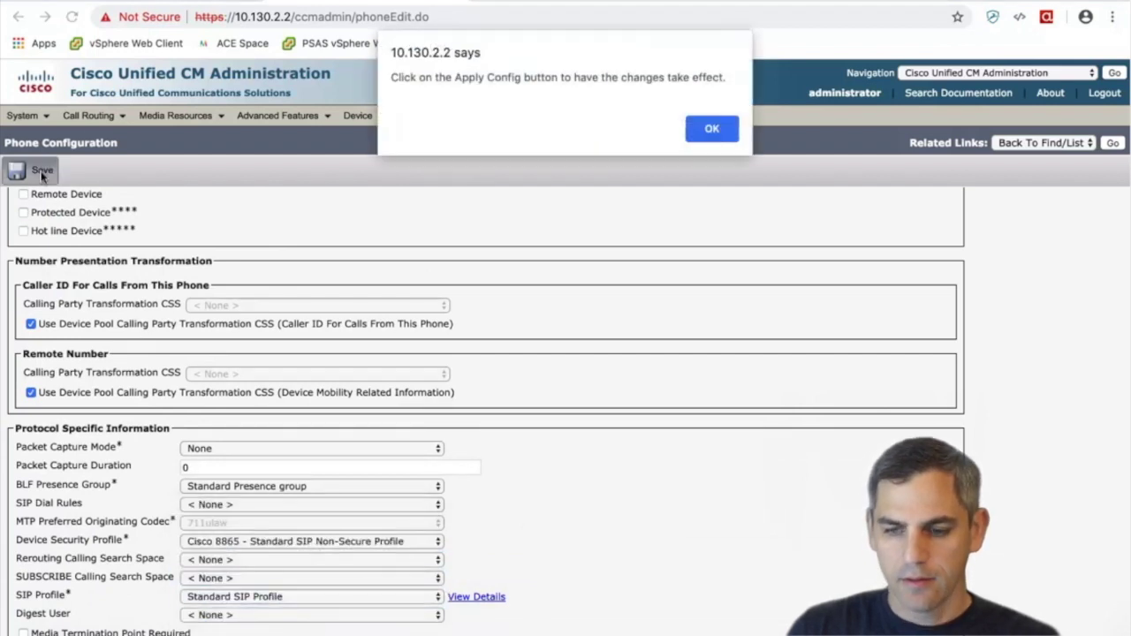
{"action": "left_click", "coordinate": [718, 131]}
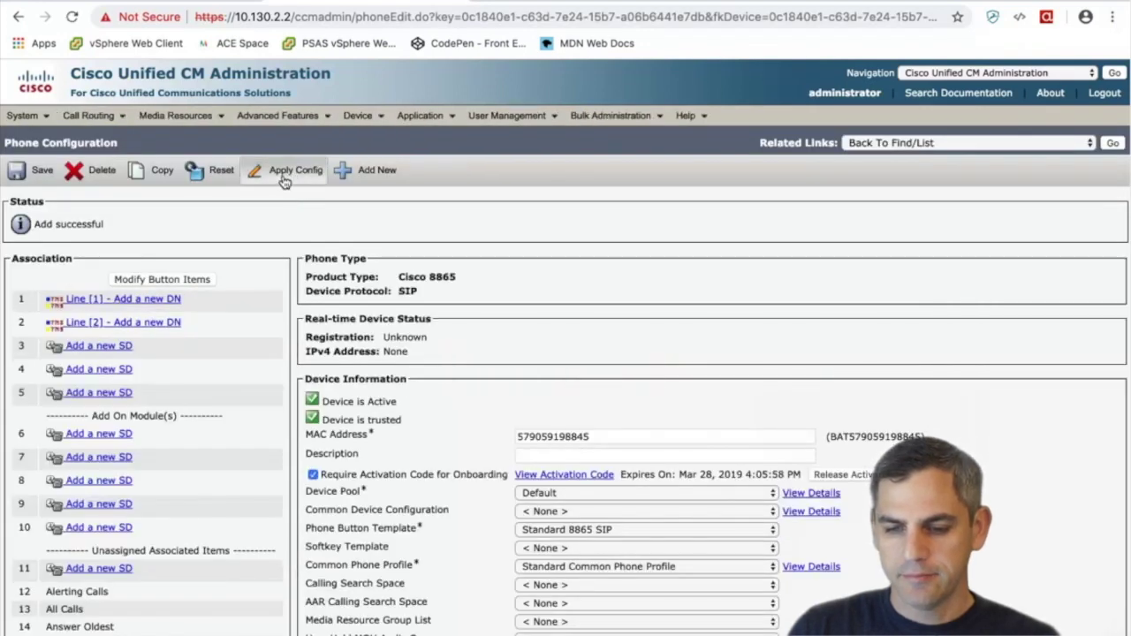
{"action": "left_click", "coordinate": [284, 176]}
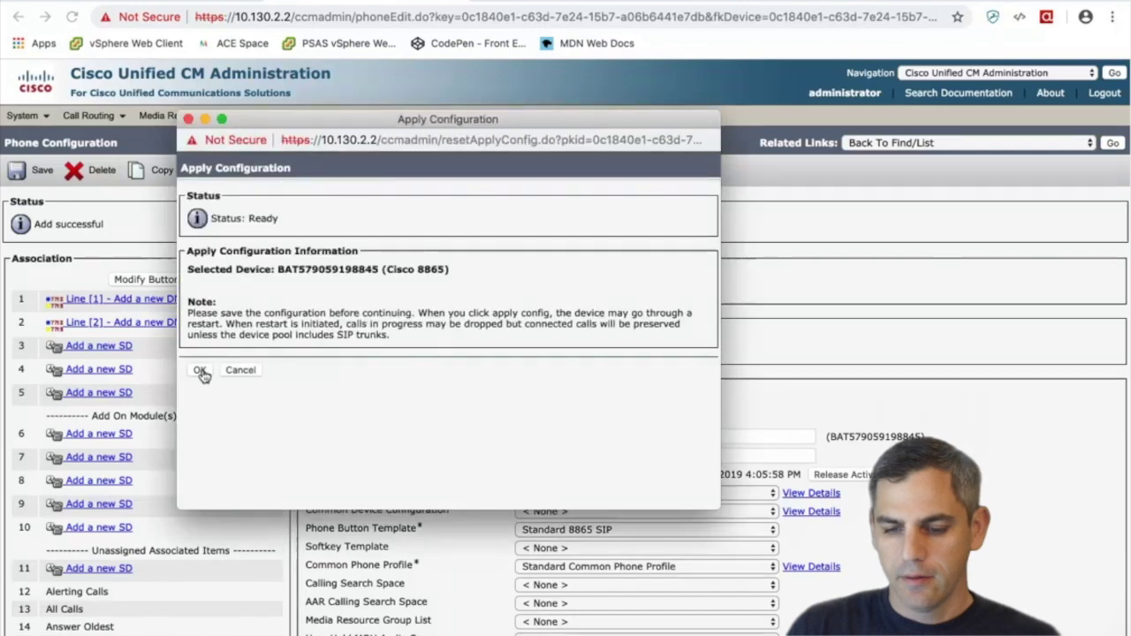
{"action": "left_click", "coordinate": [202, 370]}
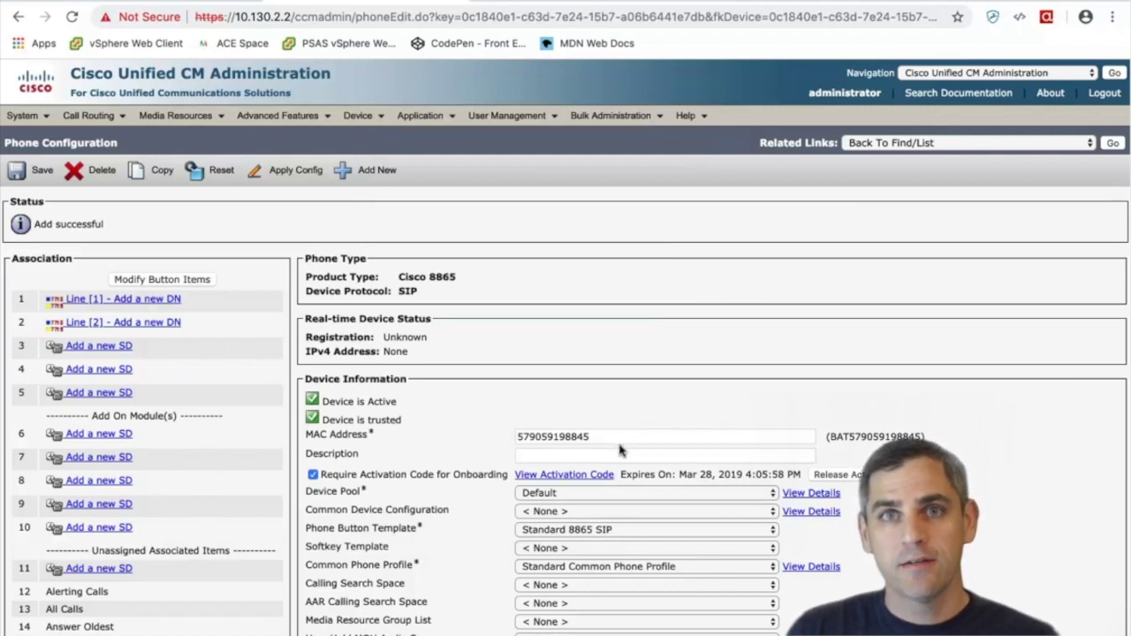
{"action": "left_click_drag", "start_coordinate": [604, 439], "coordinate": [508, 439]}
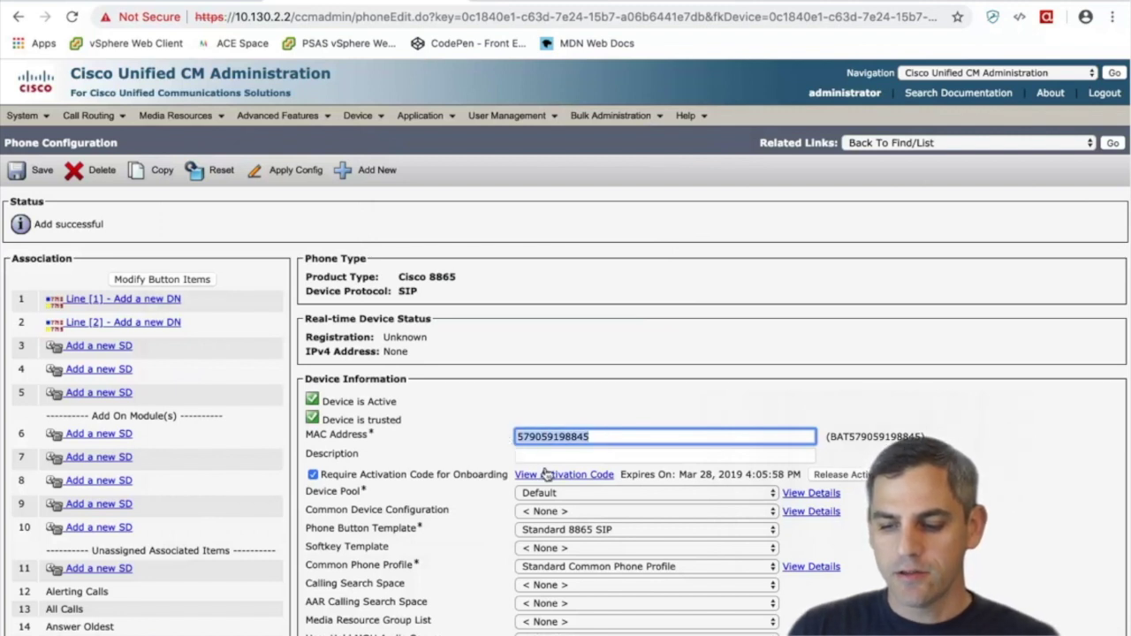
Display the phone's activation code and QR code, then log out of administration
{"action": "left_click", "coordinate": [547, 475]}
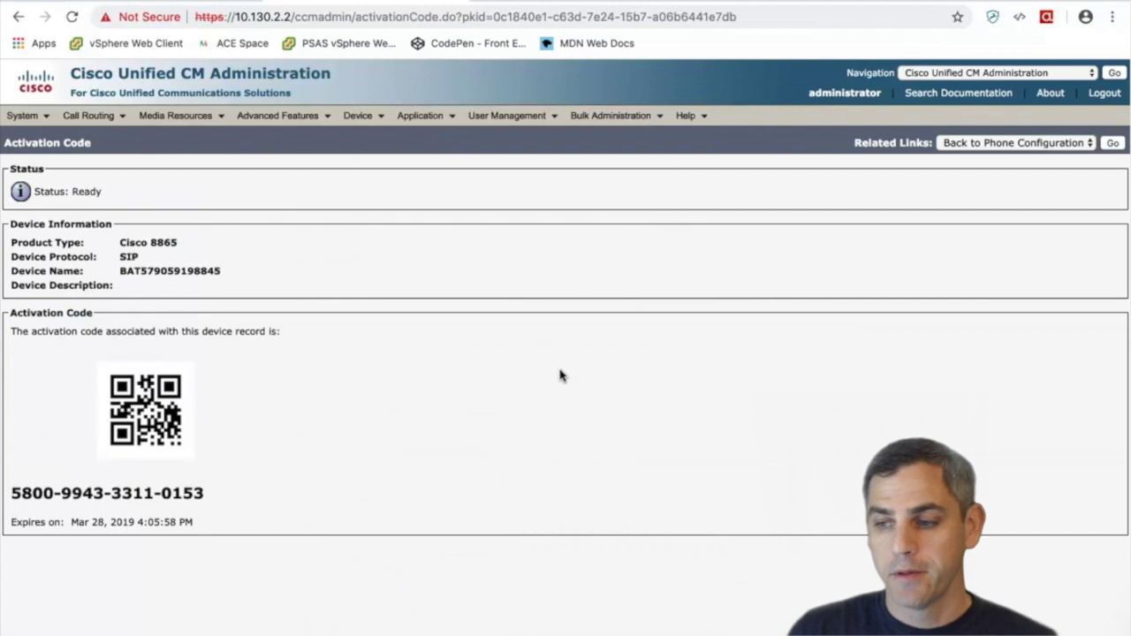
{"action": "left_click", "coordinate": [1105, 95]}
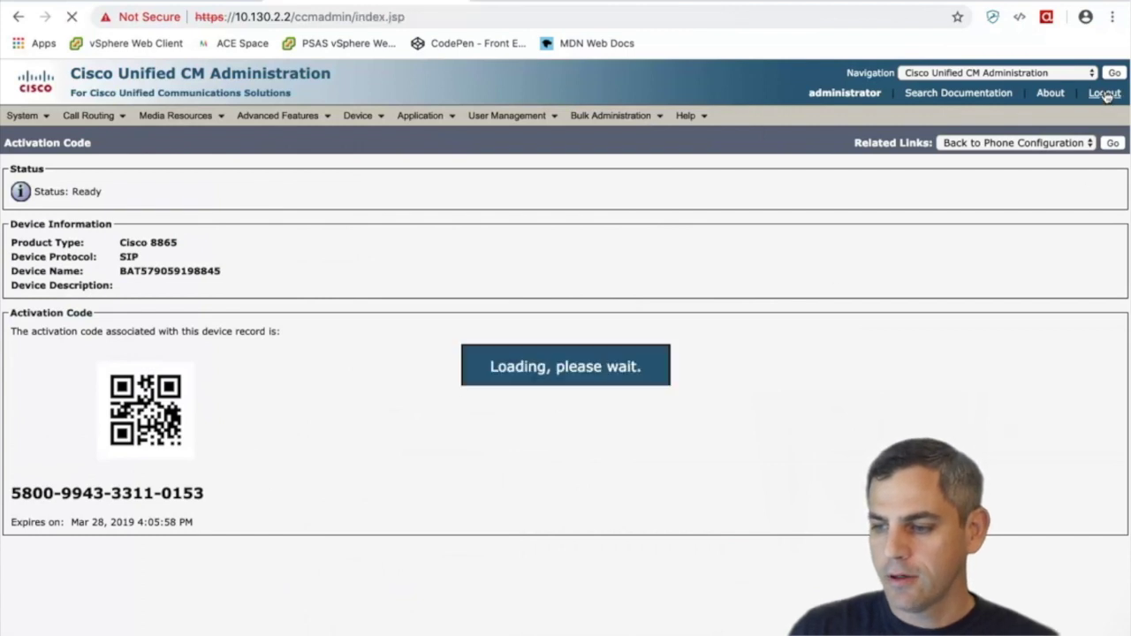
Change the URL from ccmadmin to ucmuser to reach the Self Care Portal
{"action": "left_click", "coordinate": [439, 20]}
{"action": "left_click", "coordinate": [415, 18]}
{"action": "left_click_drag", "start_coordinate": [405, 17], "coordinate": [297, 15]}
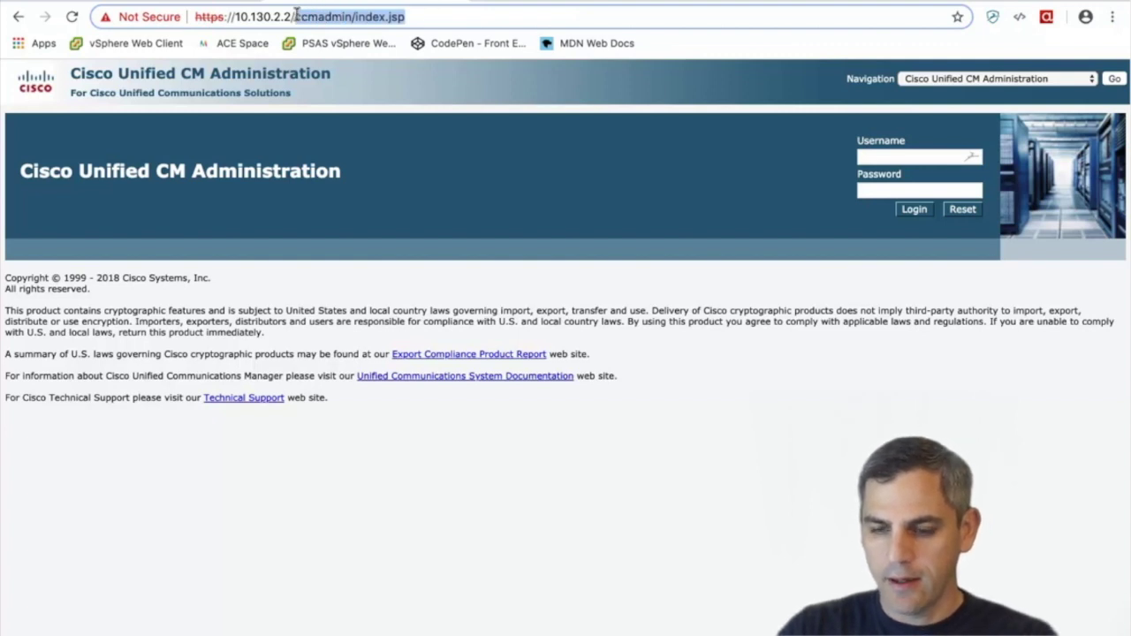
{"action": "type", "text": "ucmuser"}
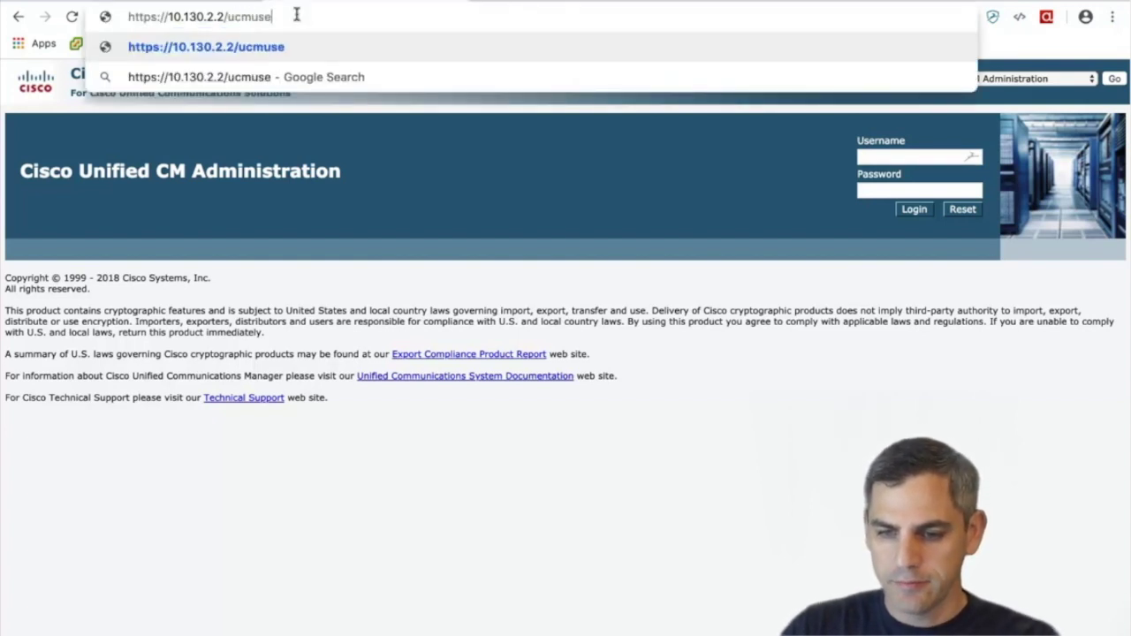
{"action": "key", "text": "Return"}
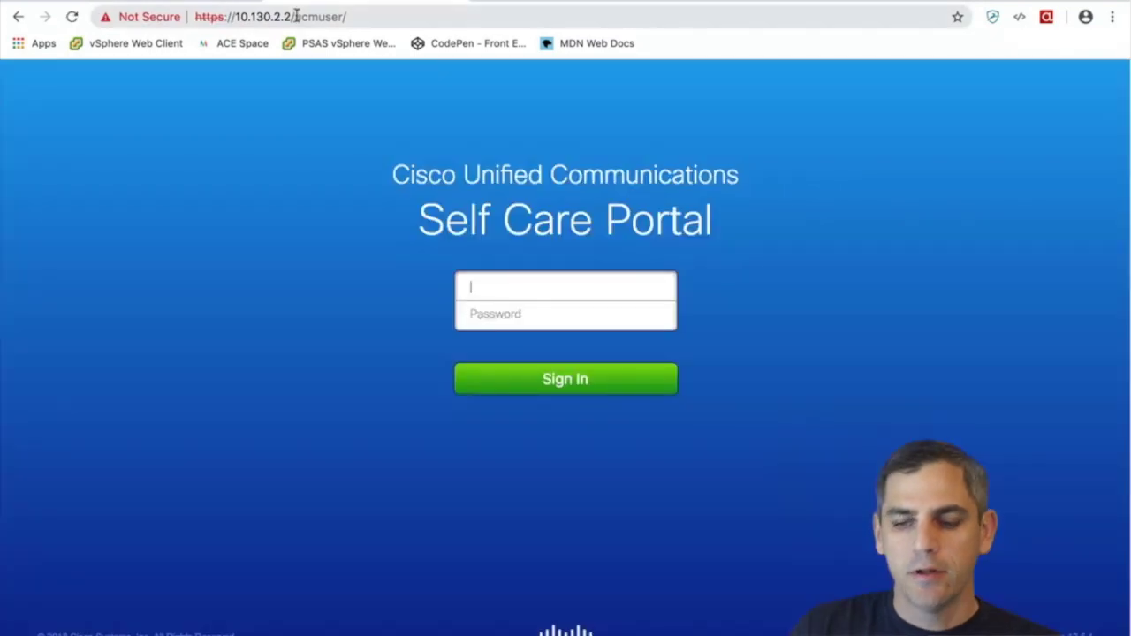
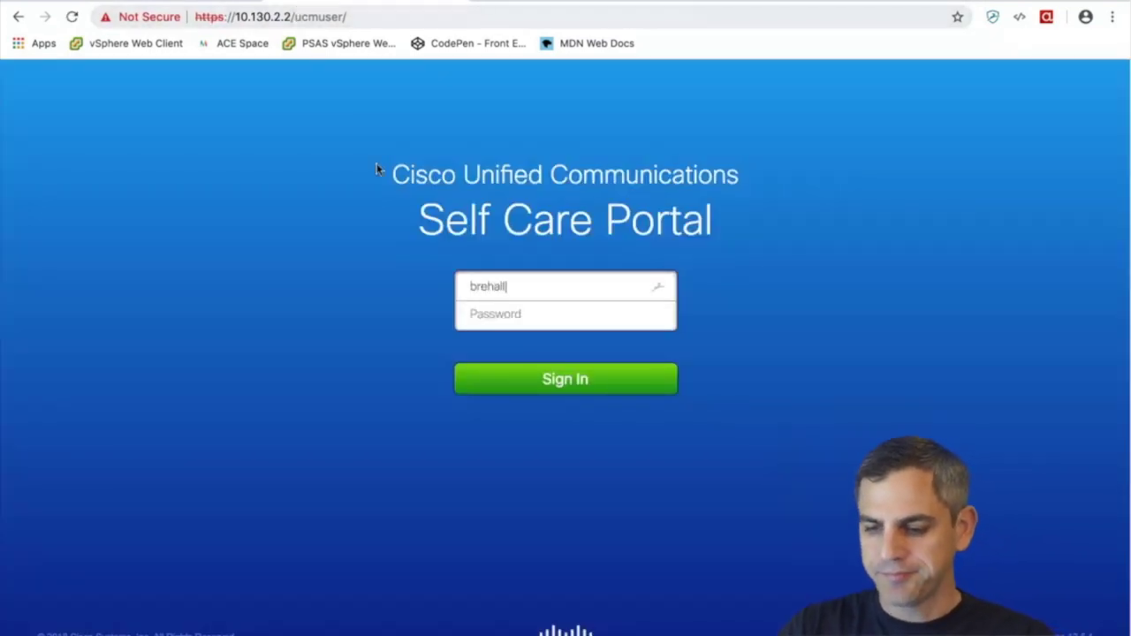
Sign in with the owner's username and password and open the Requires Activation phone's options
{"action": "key", "text": "Tab"}
{"action": "type", "text": "•"}
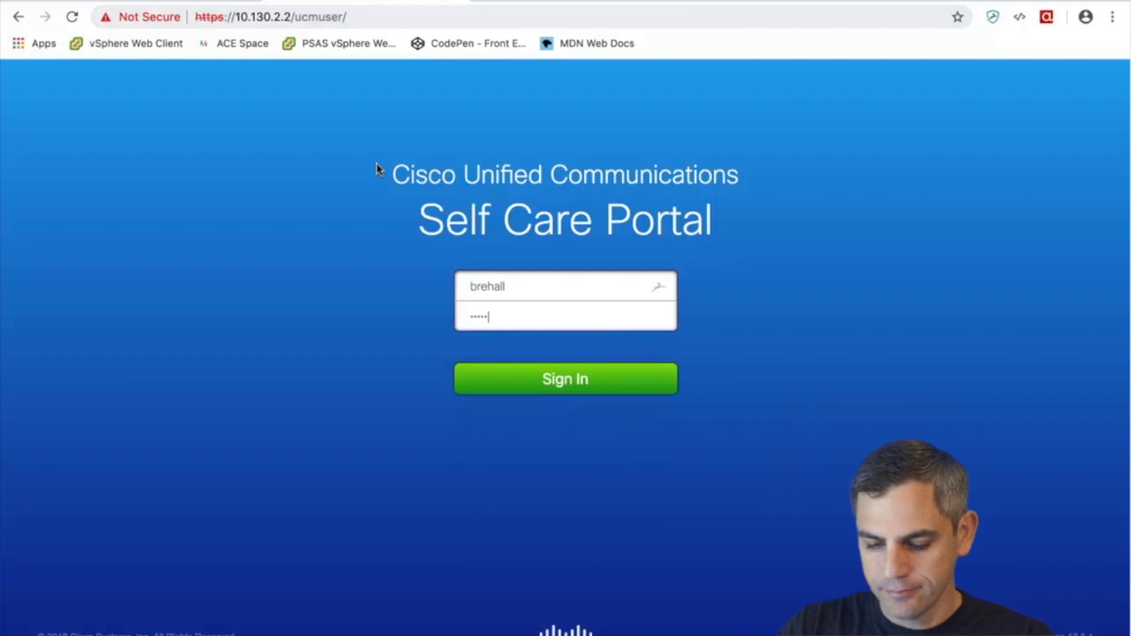
{"action": "type", "text": "••••••"}
{"action": "key", "text": "Return"}
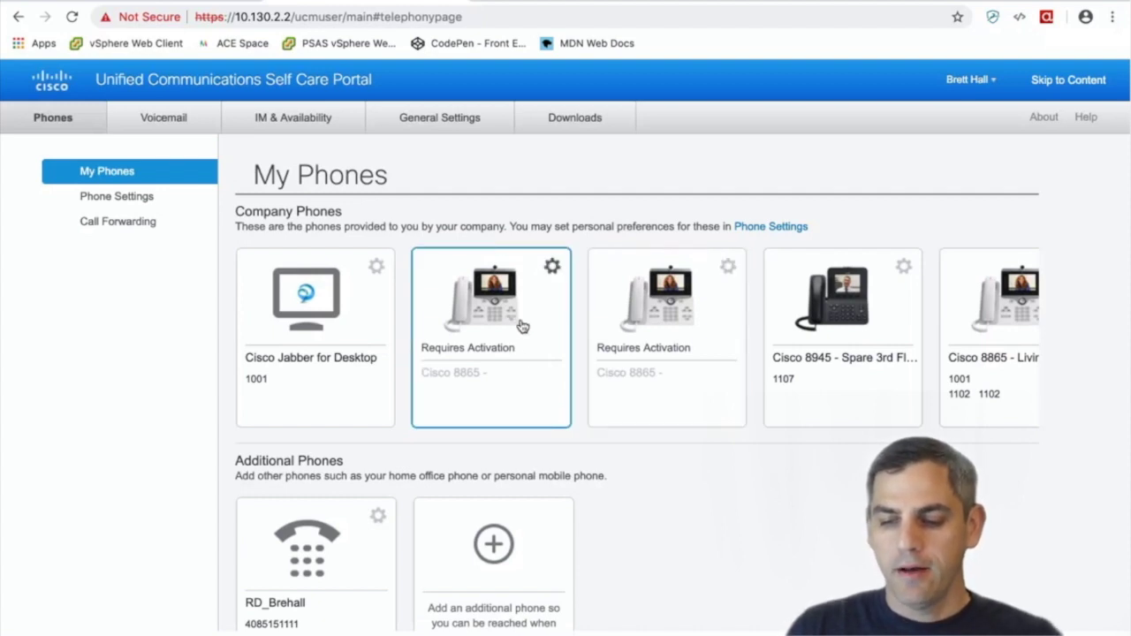
{"action": "left_click", "coordinate": [549, 277]}
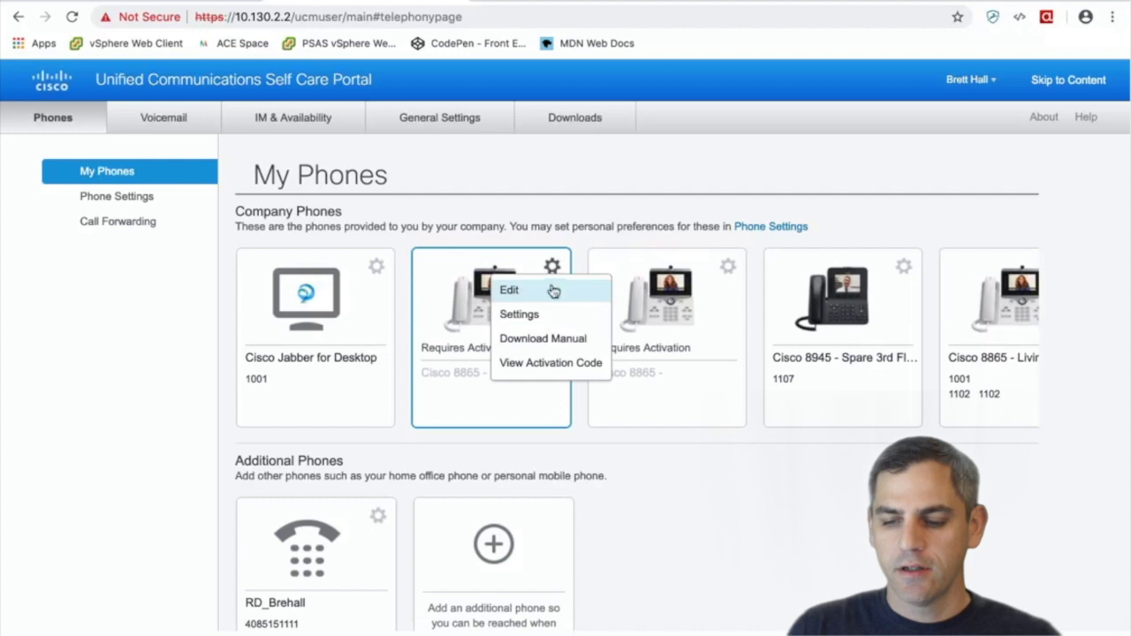
Choose View Activation Code to show the 8865's code and QR code, valid until 3/27/2019
{"action": "left_click", "coordinate": [543, 359]}
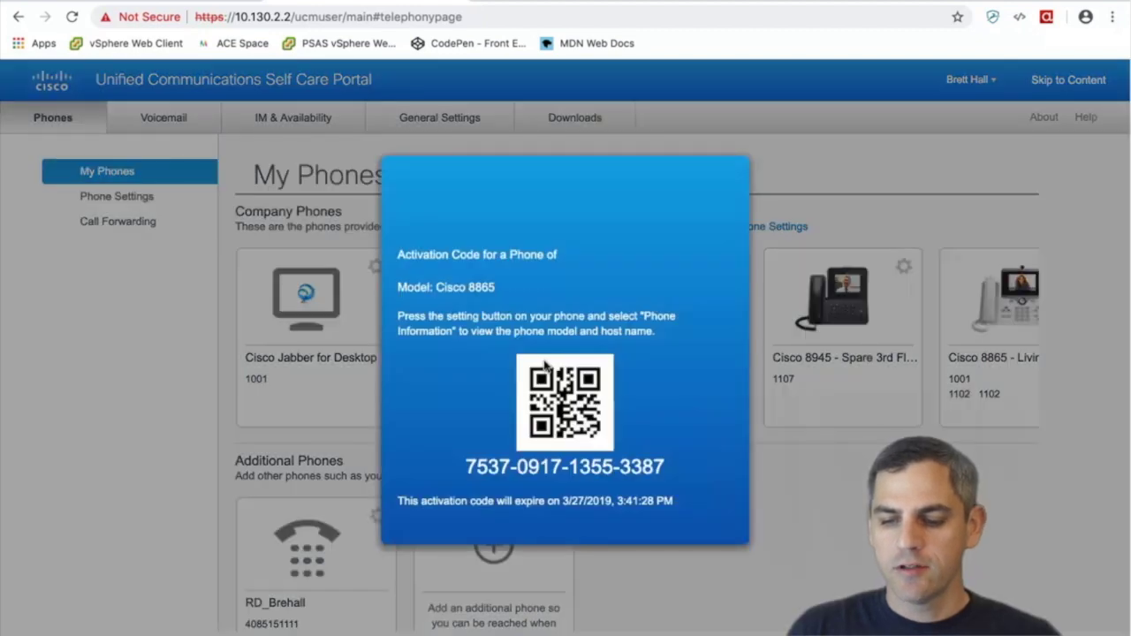